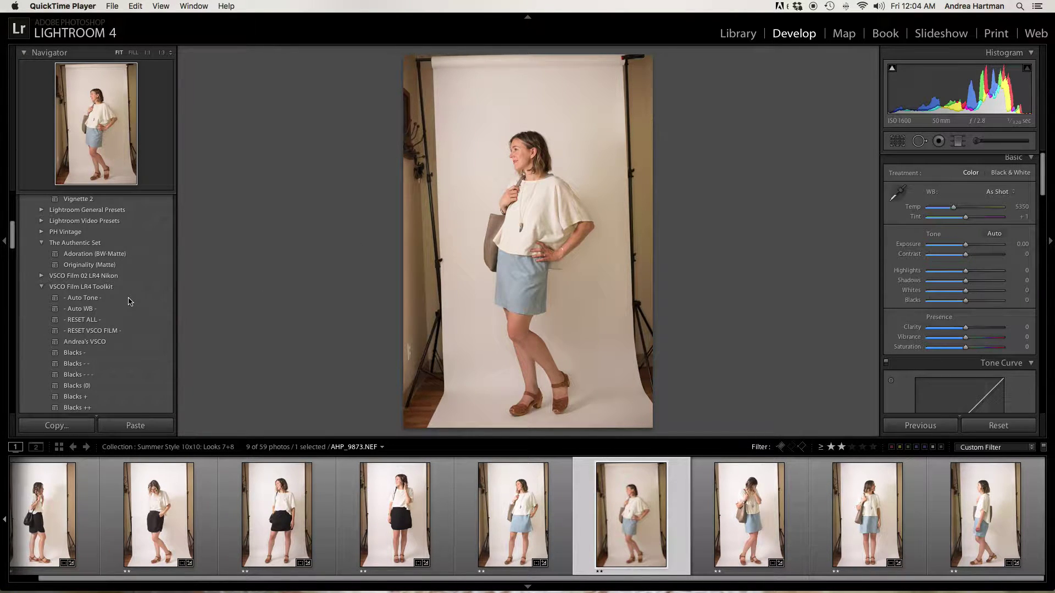
- Scroll the Presets panel down to the VSCO Film LR4 Toolkit presets
{"action": "scroll", "coordinate": [129, 301], "scroll_direction": "down", "scroll_amount": 2}
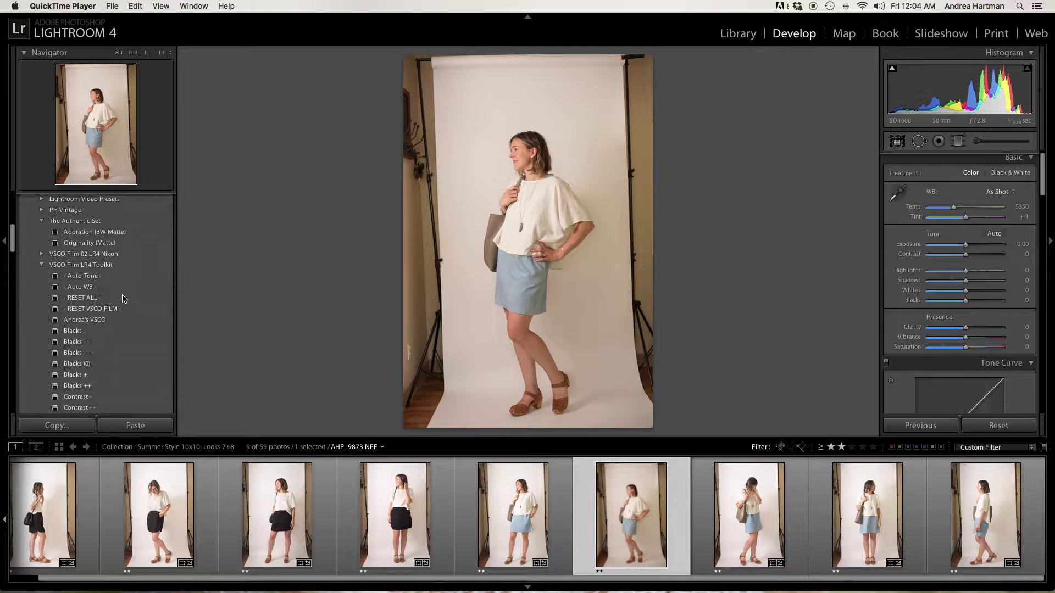
{"action": "scroll", "coordinate": [88, 274], "scroll_direction": "down", "scroll_amount": 2}
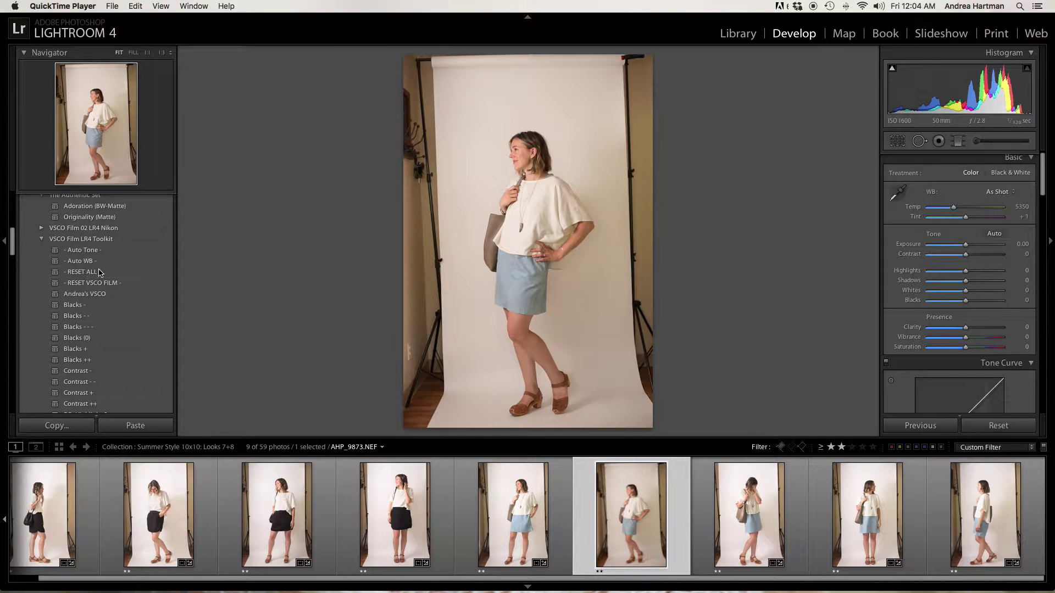
- Apply the Auto Tone and Auto WB presets, then set Temp to 4843
{"action": "left_click", "coordinate": [93, 252]}
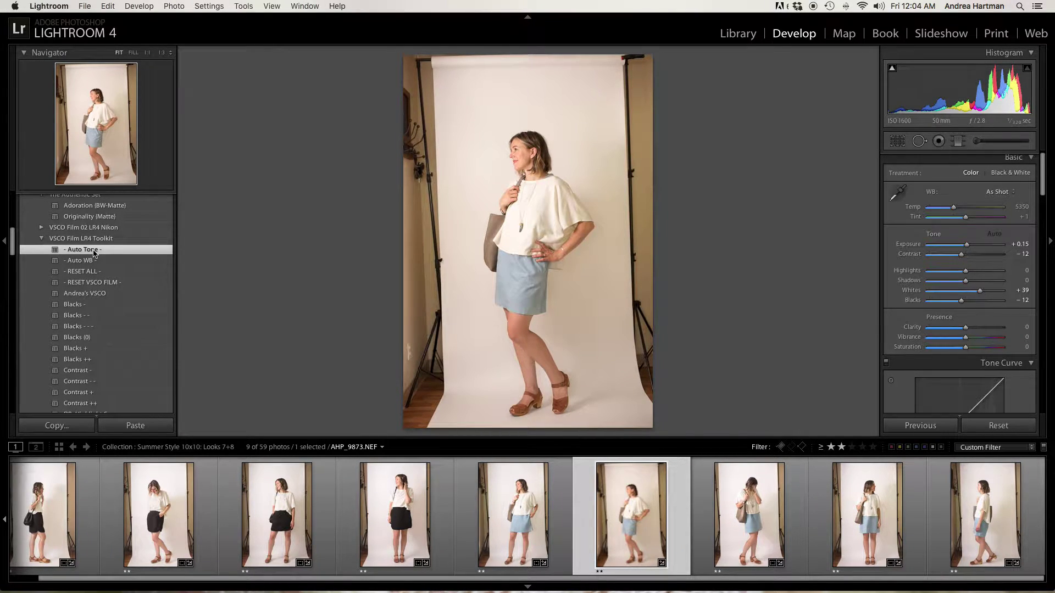
{"action": "left_click", "coordinate": [88, 262]}
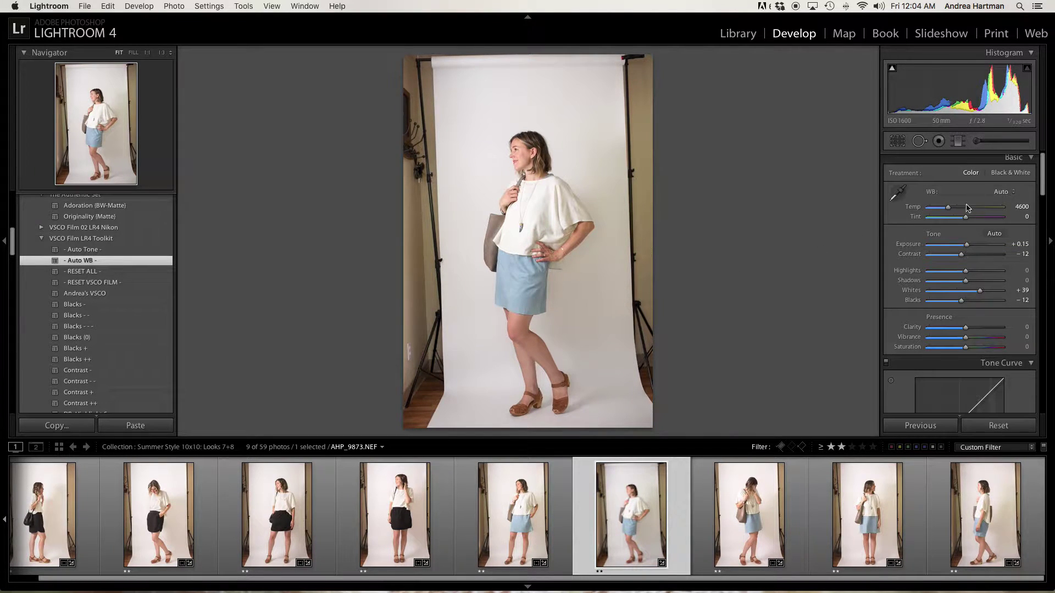
{"action": "left_click_drag", "start_coordinate": [949, 208], "coordinate": [951, 208]}
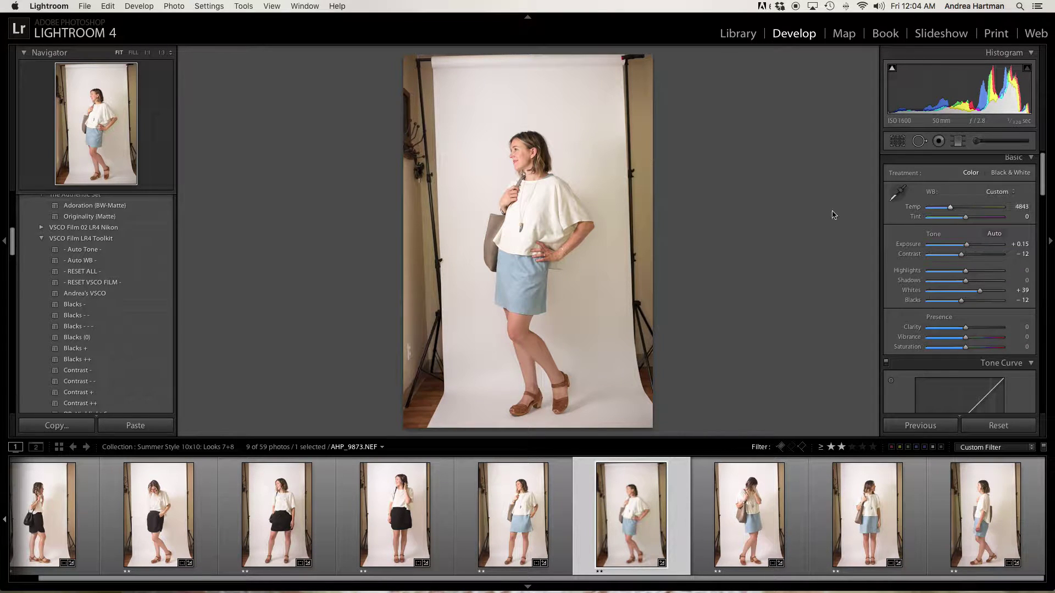
{"action": "left_click", "coordinate": [555, 215]}
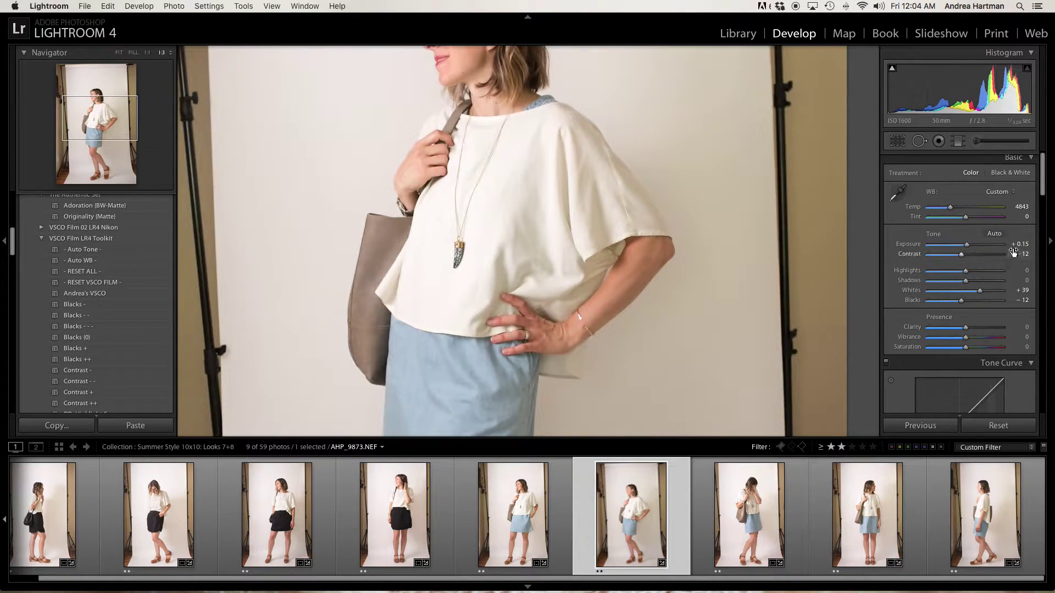
- Paint a Burn Highlights brush adjustment over the model's white shirt and neckline
{"action": "left_click", "coordinate": [977, 141]}
{"action": "left_click", "coordinate": [940, 176]}
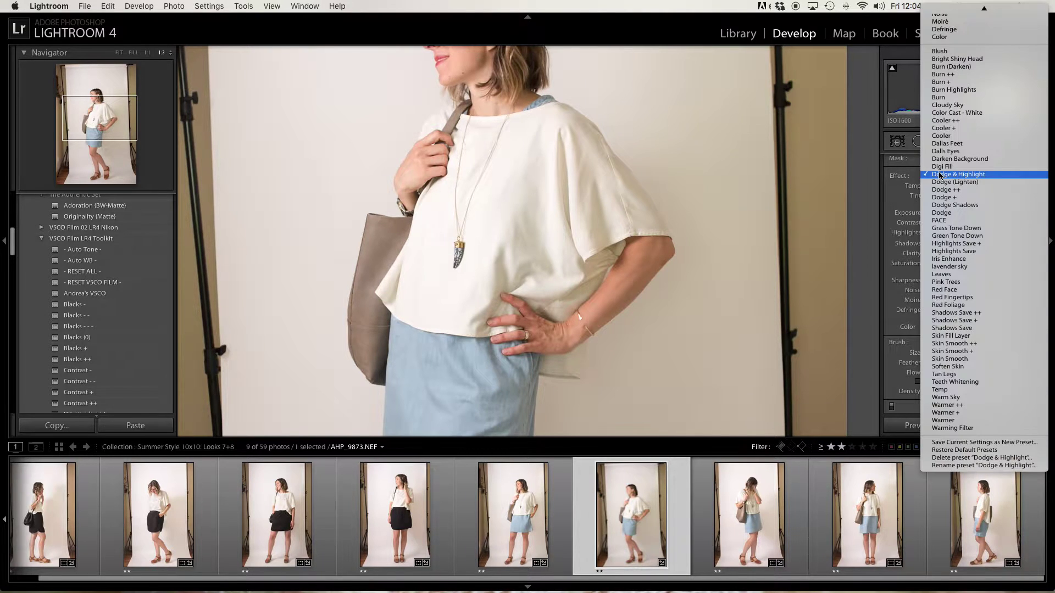
{"action": "left_click", "coordinate": [961, 92]}
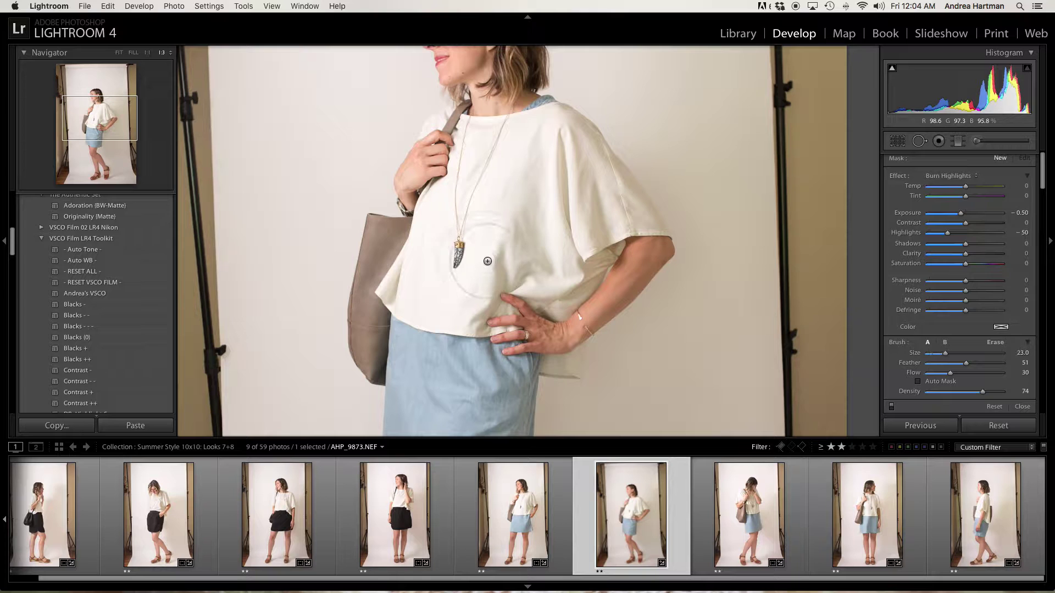
{"action": "scroll", "coordinate": [484, 181], "scroll_direction": "up", "scroll_amount": 5}
{"action": "mouse_move", "coordinate": [497, 167]}
{"action": "left_mouse_down"}
{"action": "mouse_move", "coordinate": [471, 245]}
{"action": "mouse_move", "coordinate": [440, 220]}
{"action": "mouse_move", "coordinate": [457, 269]}
{"action": "left_mouse_up"}
{"action": "key", "text": "o"}
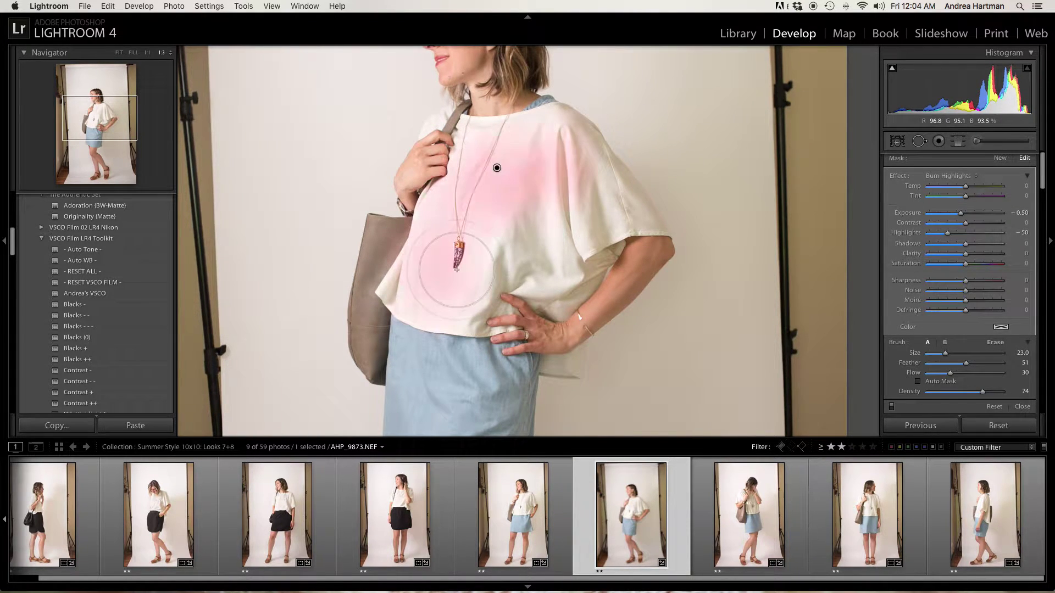
{"action": "mouse_move", "coordinate": [470, 107]}
{"action": "left_mouse_down"}
{"action": "mouse_move", "coordinate": [437, 123]}
{"action": "mouse_move", "coordinate": [523, 117]}
{"action": "mouse_move", "coordinate": [555, 181]}
{"action": "mouse_move", "coordinate": [531, 279]}
{"action": "mouse_move", "coordinate": [476, 285]}
{"action": "mouse_move", "coordinate": [472, 268]}
{"action": "mouse_move", "coordinate": [583, 222]}
{"action": "mouse_move", "coordinate": [573, 244]}
{"action": "mouse_move", "coordinate": [537, 256]}
{"action": "left_mouse_up"}
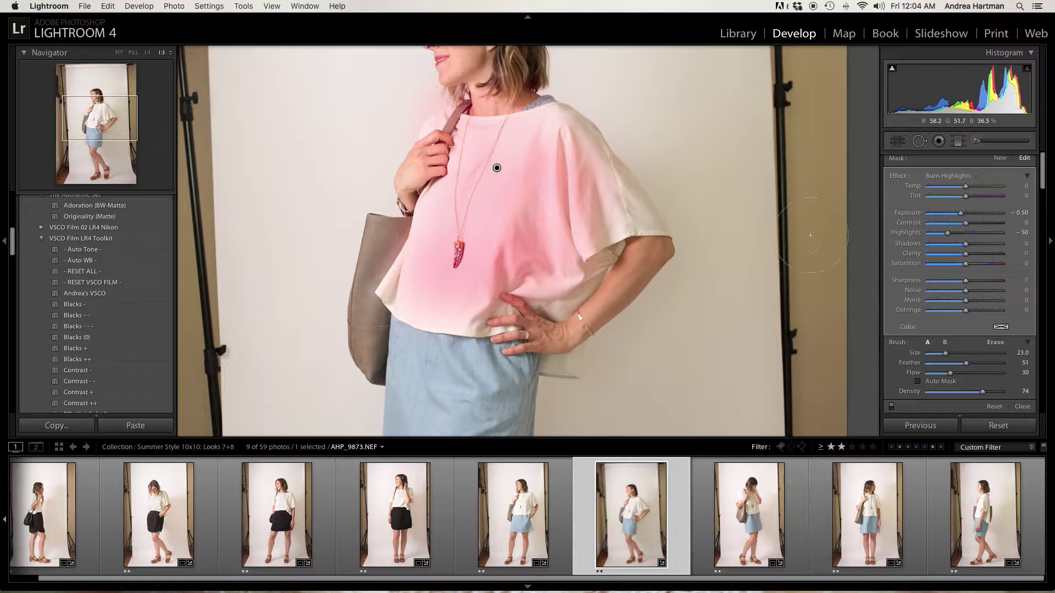
- Hide the mask, finish the brush adjustment and zoom out to the whole photo
{"action": "key", "text": "o"}
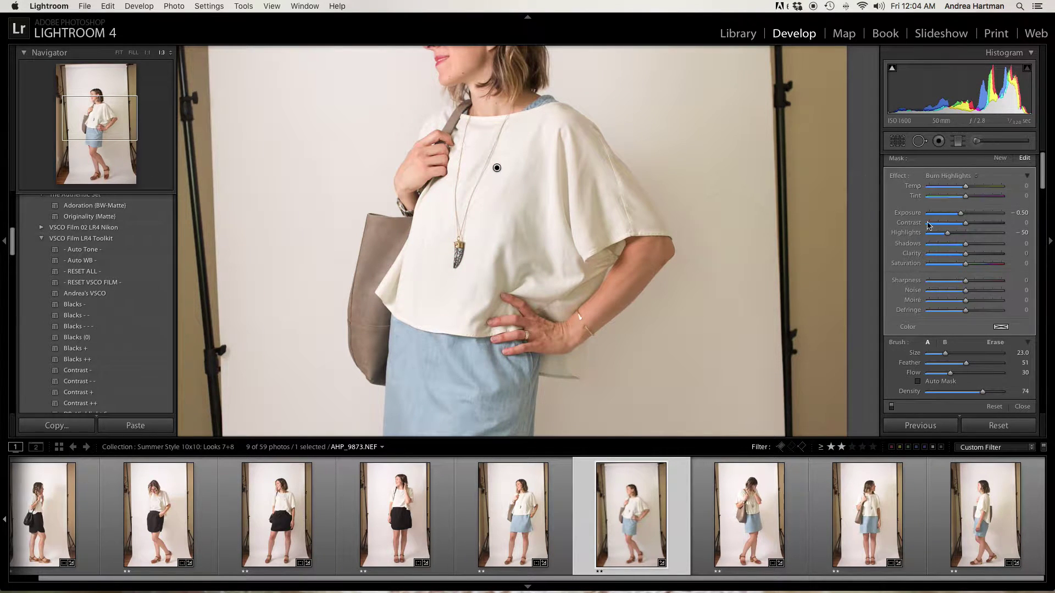
{"action": "key", "text": "k"}
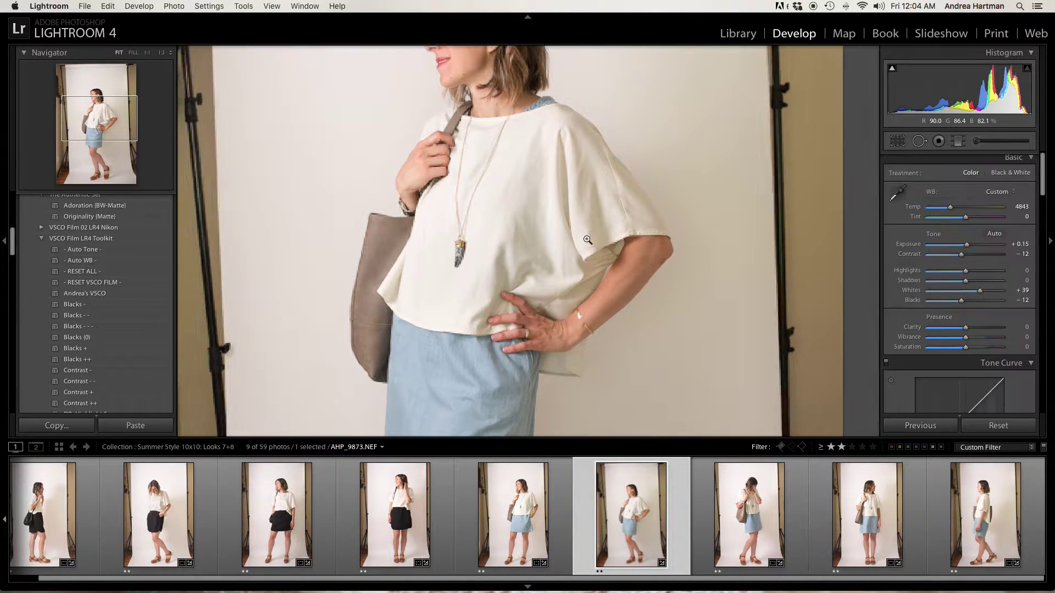
{"action": "left_click", "coordinate": [586, 239]}
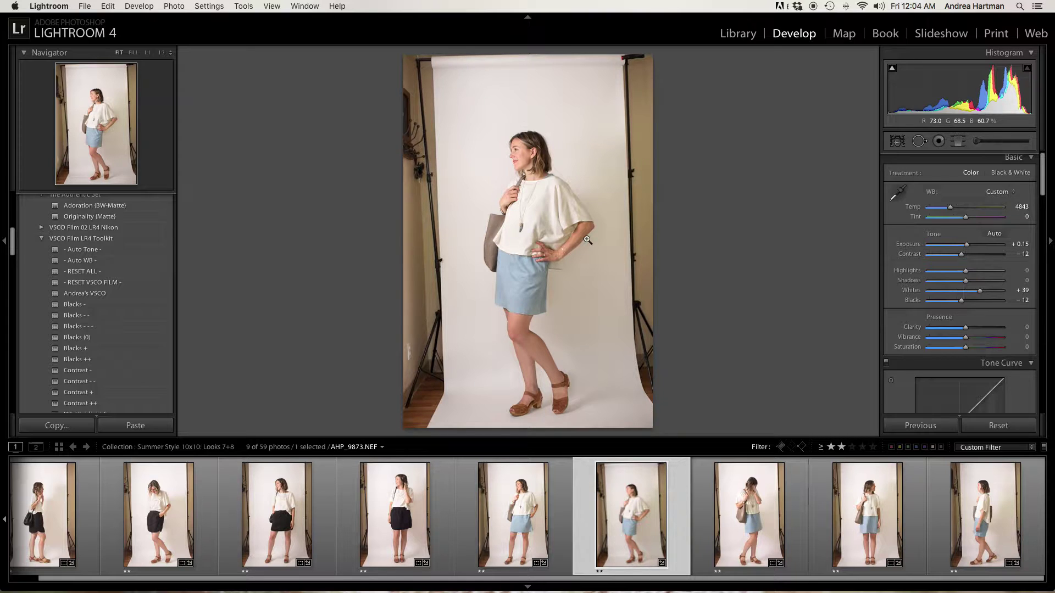
- Apply the Contrast +, Fade Shadows and Sharpen + presets from the VSCO Toolkit
{"action": "scroll", "coordinate": [125, 280], "scroll_direction": "down", "scroll_amount": 2}
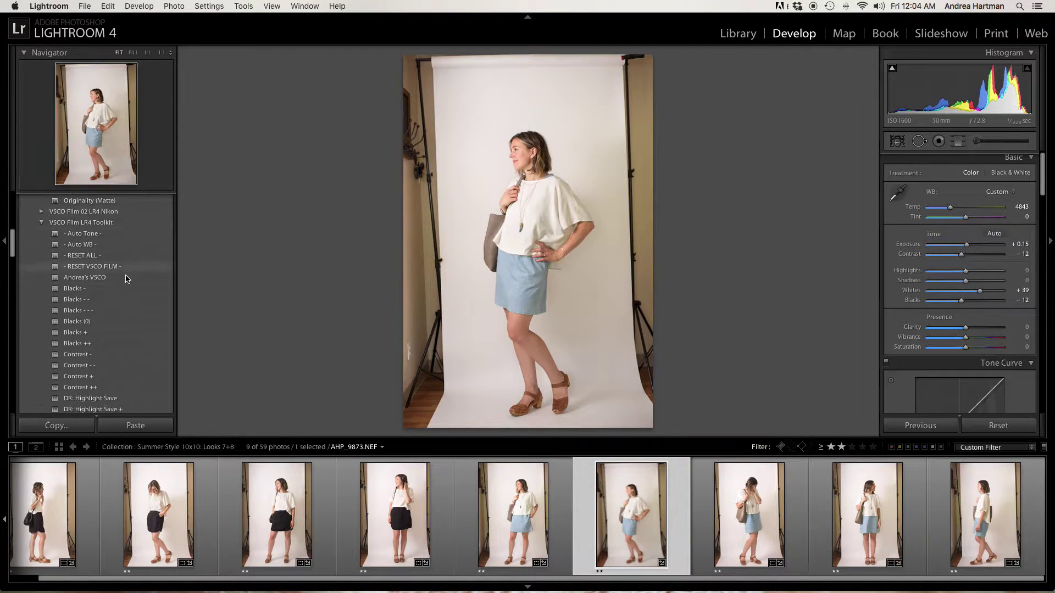
{"action": "scroll", "coordinate": [125, 279], "scroll_direction": "down", "scroll_amount": 3}
{"action": "left_click", "coordinate": [107, 352]}
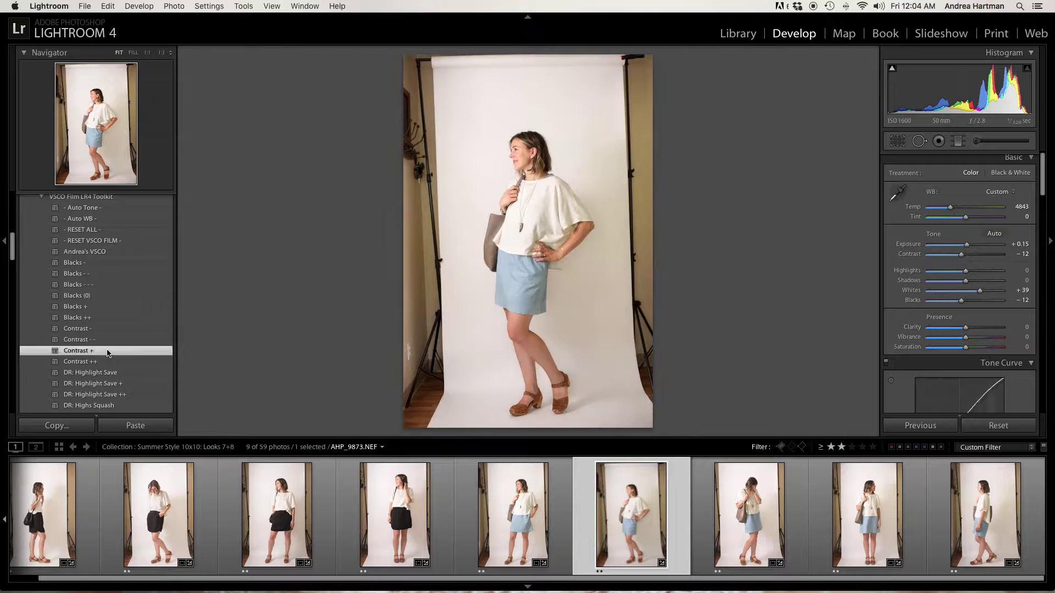
{"action": "scroll", "coordinate": [108, 353], "scroll_direction": "down", "scroll_amount": 10}
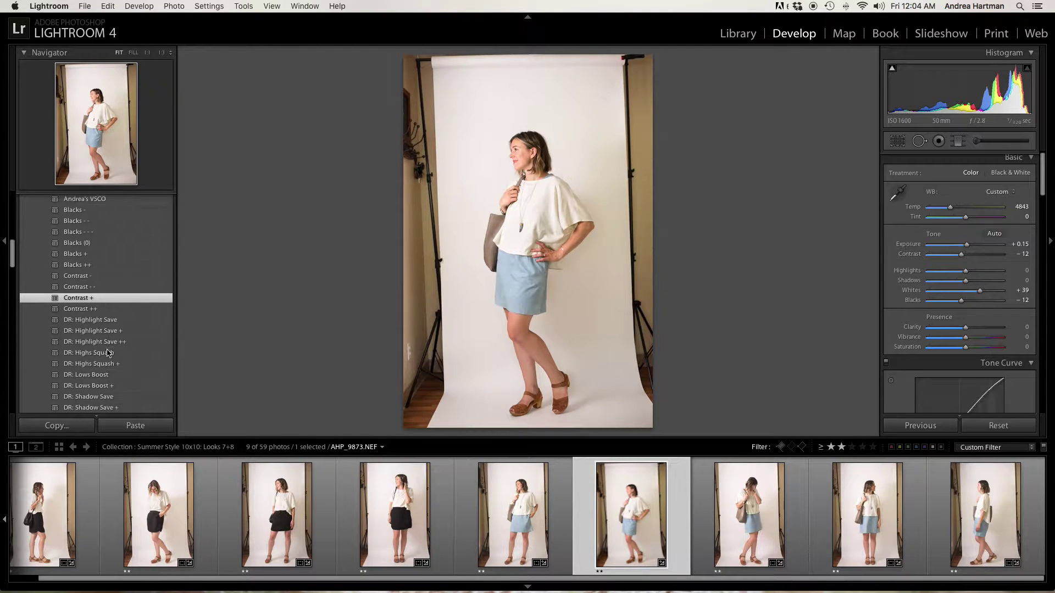
{"action": "scroll", "coordinate": [107, 353], "scroll_direction": "down", "scroll_amount": 5}
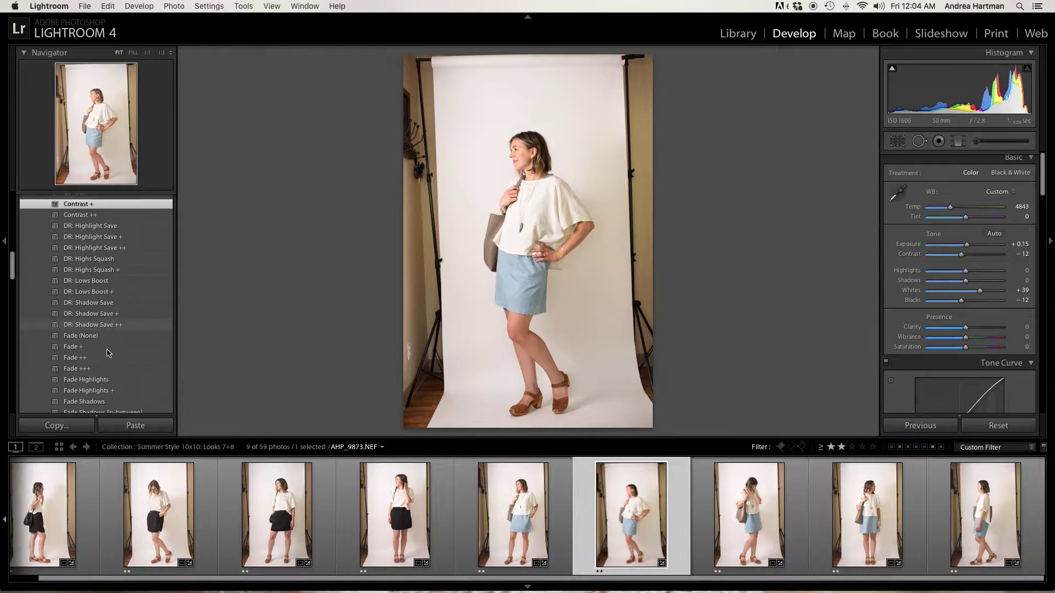
{"action": "scroll", "coordinate": [107, 356], "scroll_direction": "down", "scroll_amount": 2}
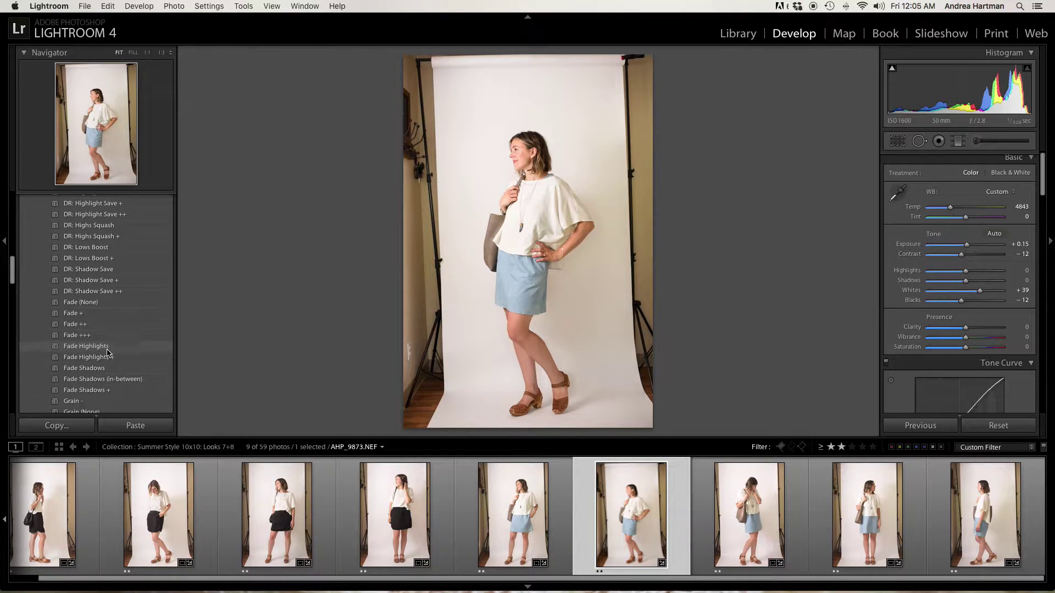
{"action": "left_click", "coordinate": [108, 362]}
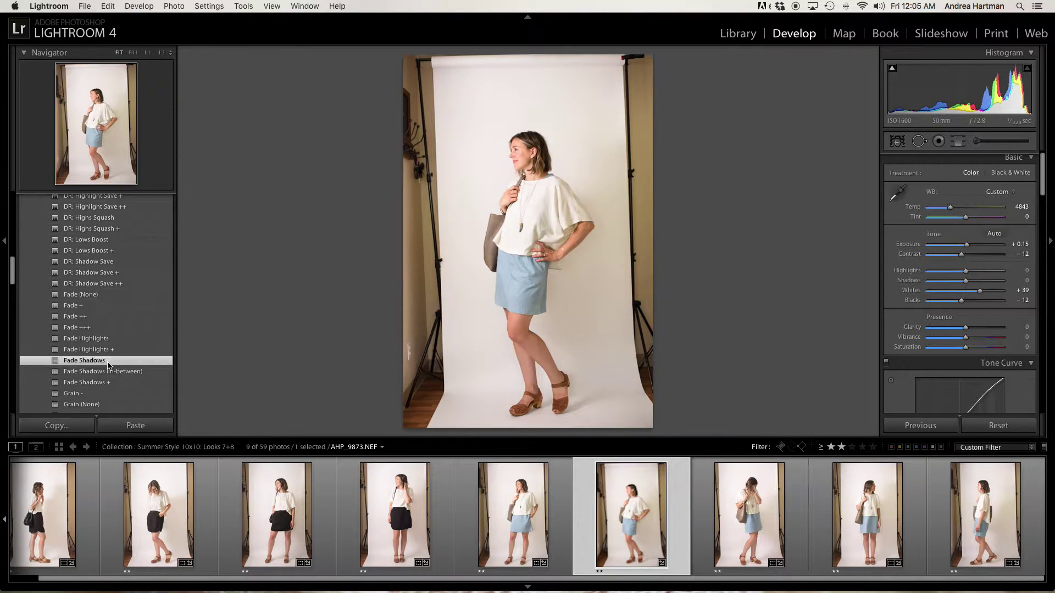
{"action": "scroll", "coordinate": [108, 364], "scroll_direction": "down", "scroll_amount": 10}
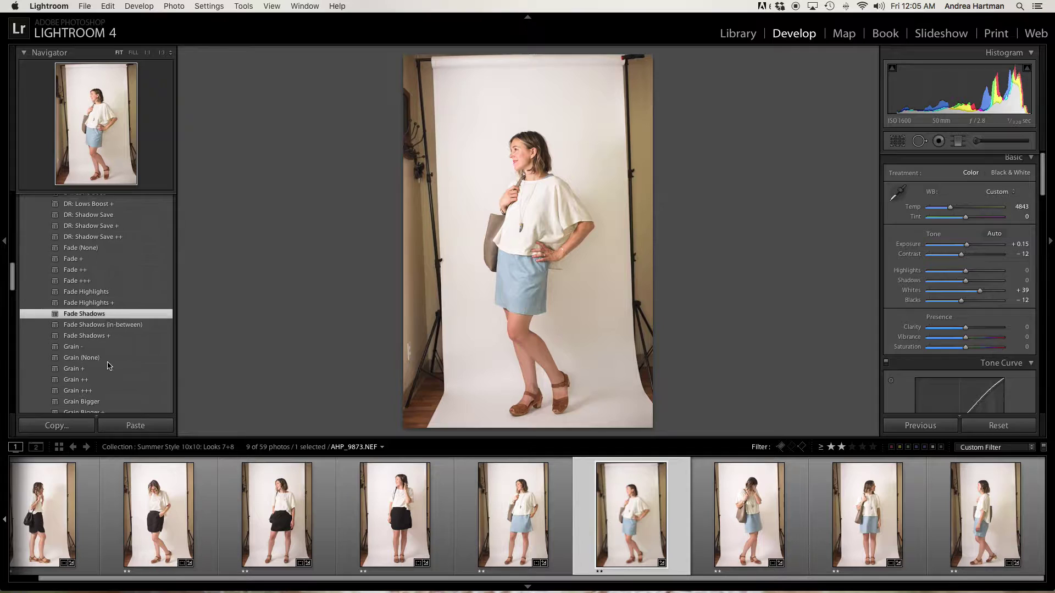
{"action": "scroll", "coordinate": [108, 365], "scroll_direction": "down", "scroll_amount": 3}
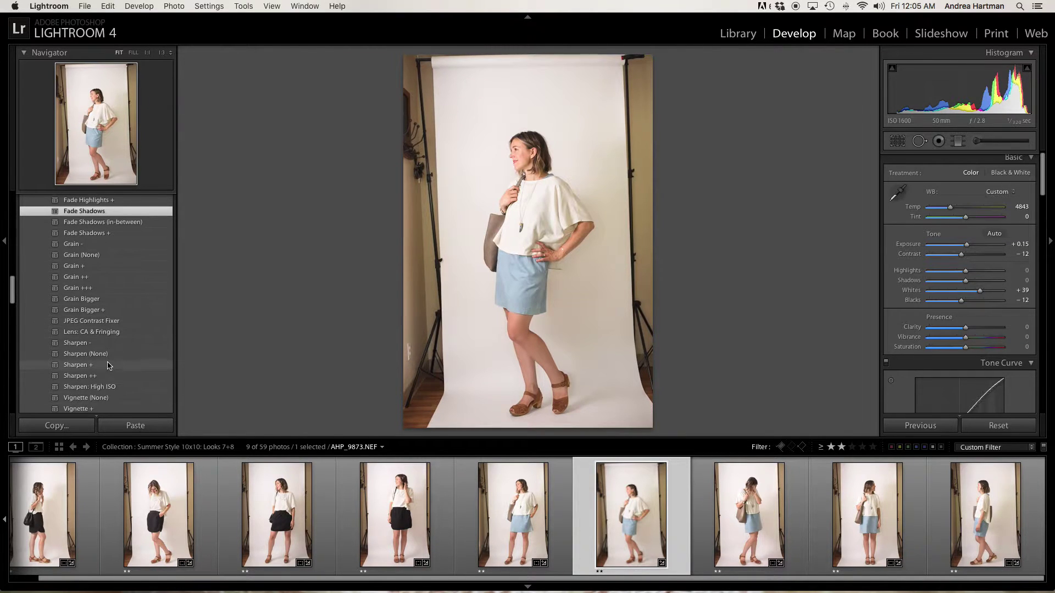
{"action": "left_click", "coordinate": [108, 365]}
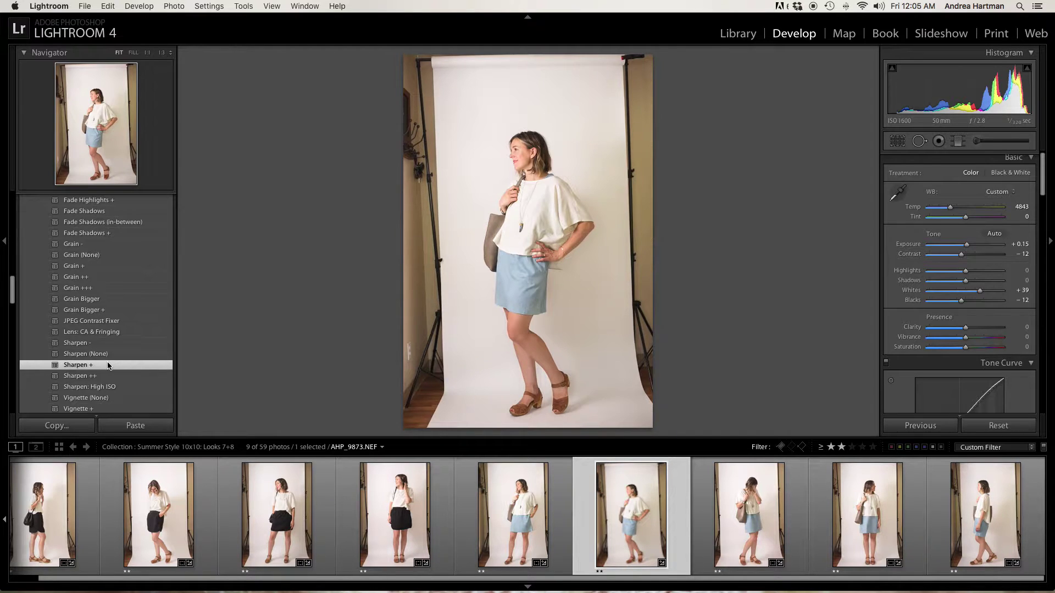
- Scroll the presets list down and back up
{"action": "scroll", "coordinate": [124, 336], "scroll_direction": "down", "scroll_amount": 2}
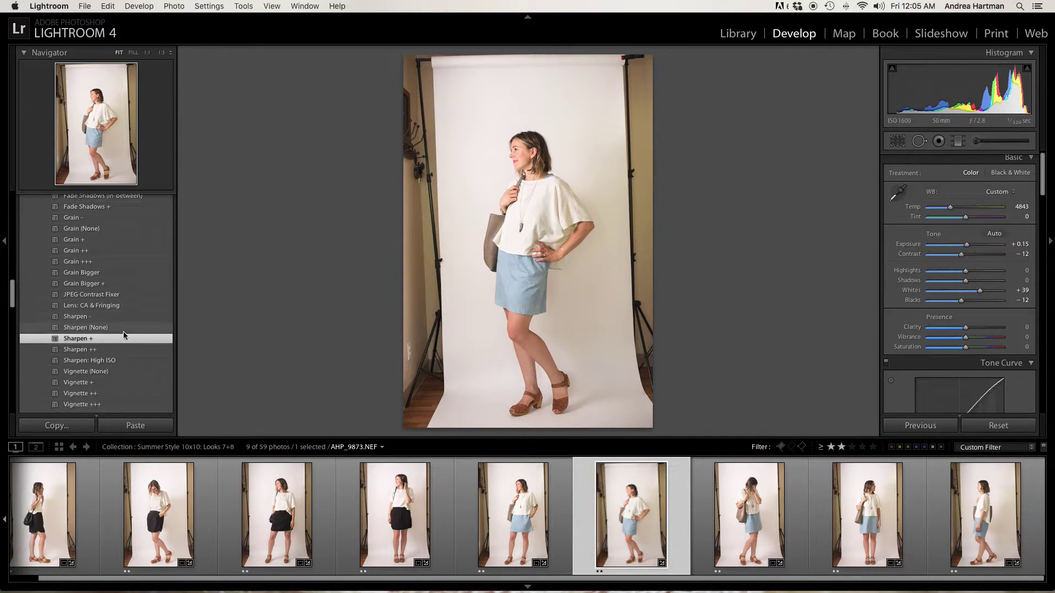
{"action": "scroll", "coordinate": [124, 335], "scroll_direction": "down", "scroll_amount": 3}
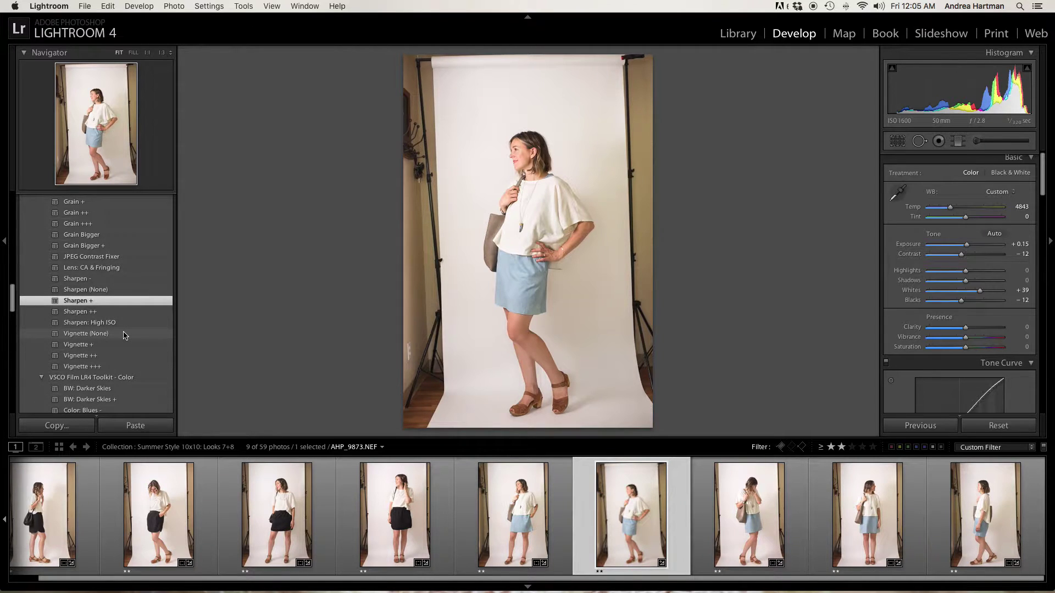
{"action": "scroll", "coordinate": [124, 335], "scroll_direction": "up", "scroll_amount": 6}
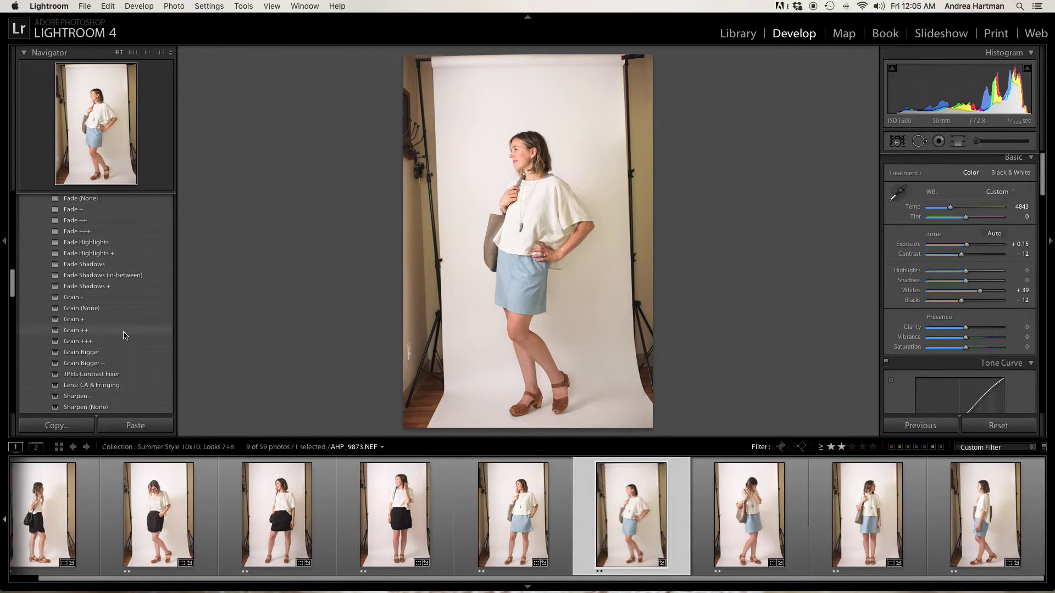
- Straighten the photo by 1.03 degrees and crop tighter from the top-right corner
{"action": "key", "text": "r"}
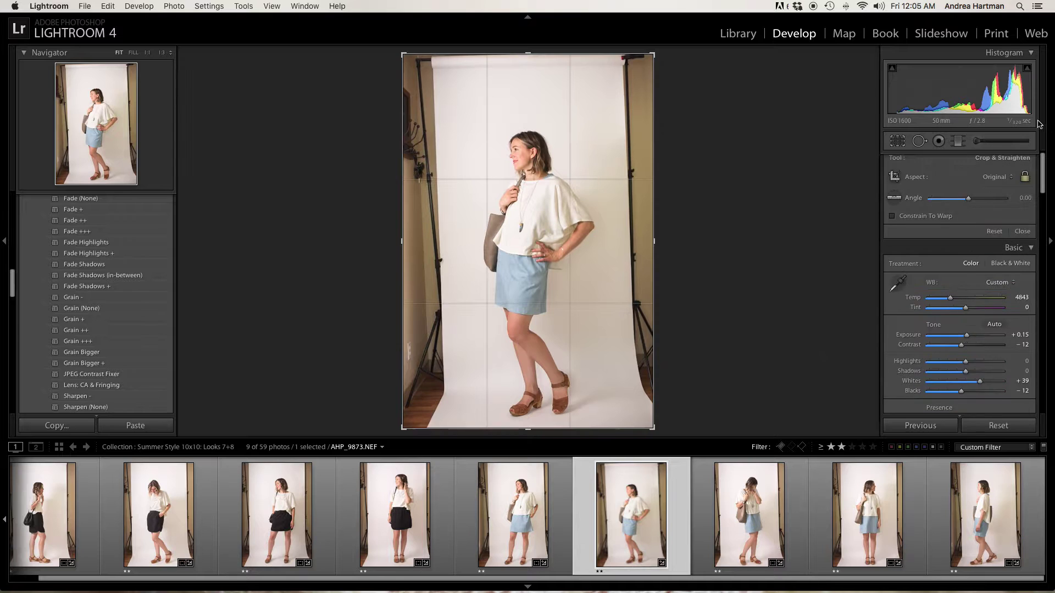
{"action": "left_click_drag", "start_coordinate": [970, 203], "coordinate": [971, 202]}
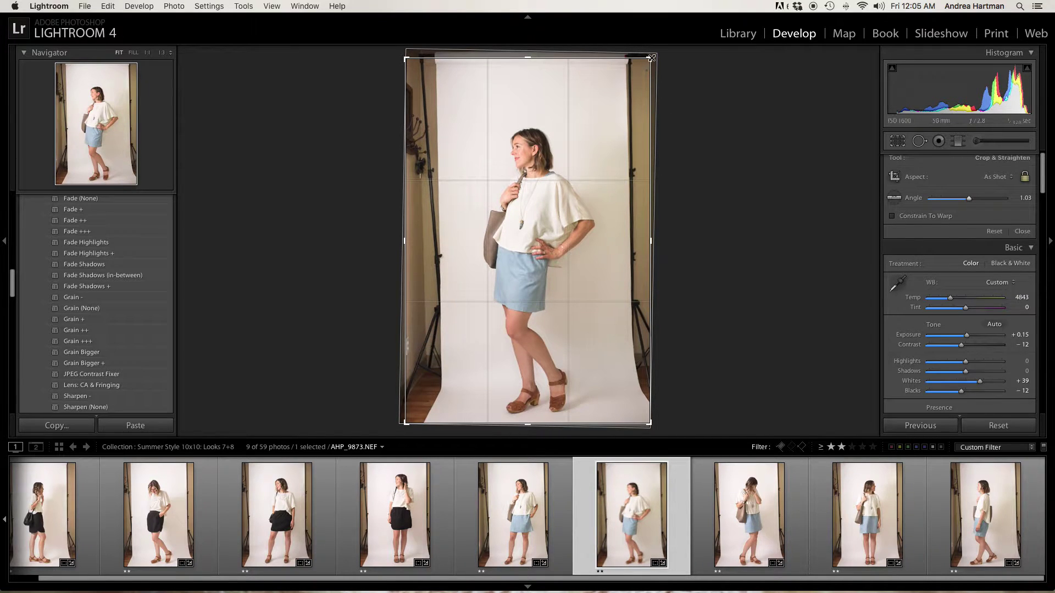
{"action": "left_click_drag", "start_coordinate": [652, 57], "coordinate": [644, 65]}
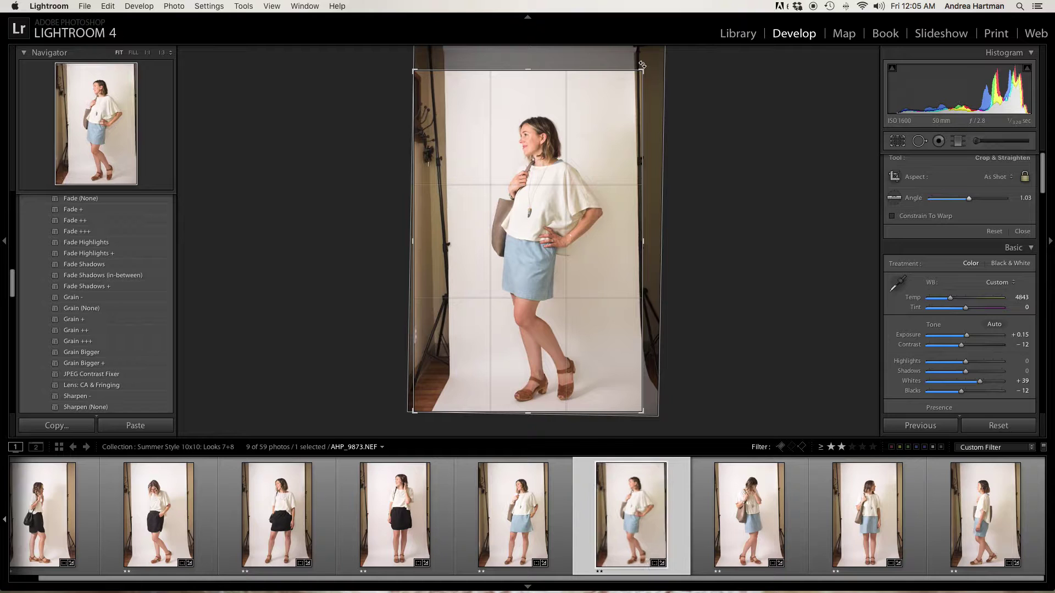
{"action": "key", "text": "Return"}
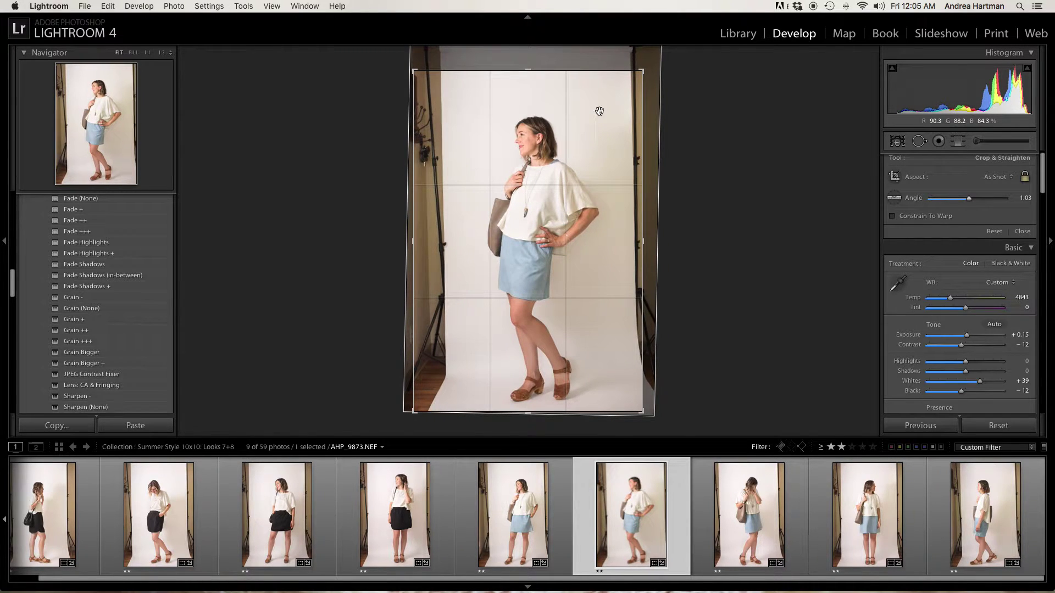
{"action": "key", "text": "r"}
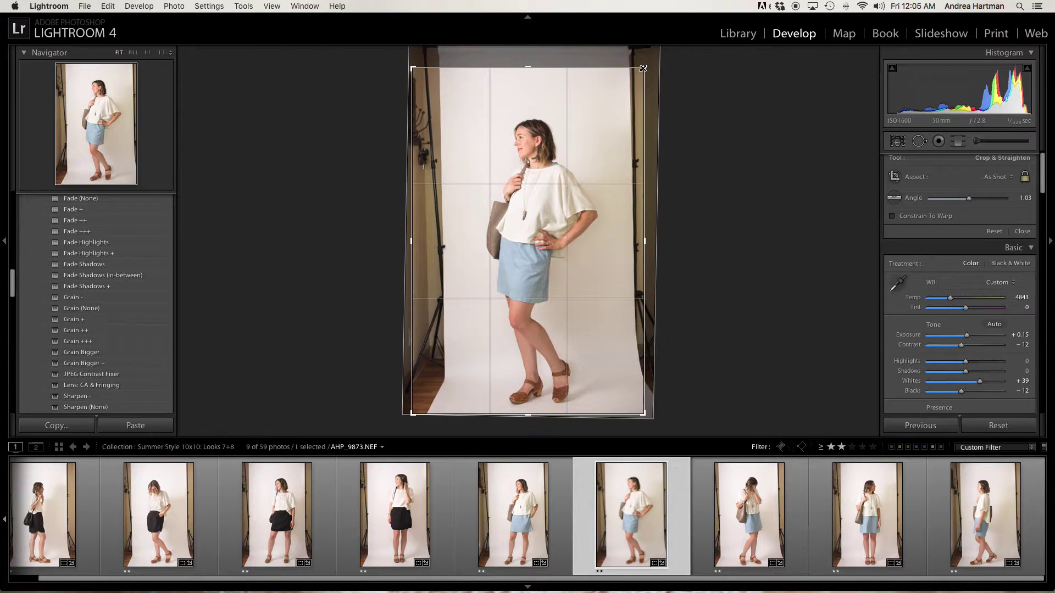
{"action": "key", "text": "Return"}
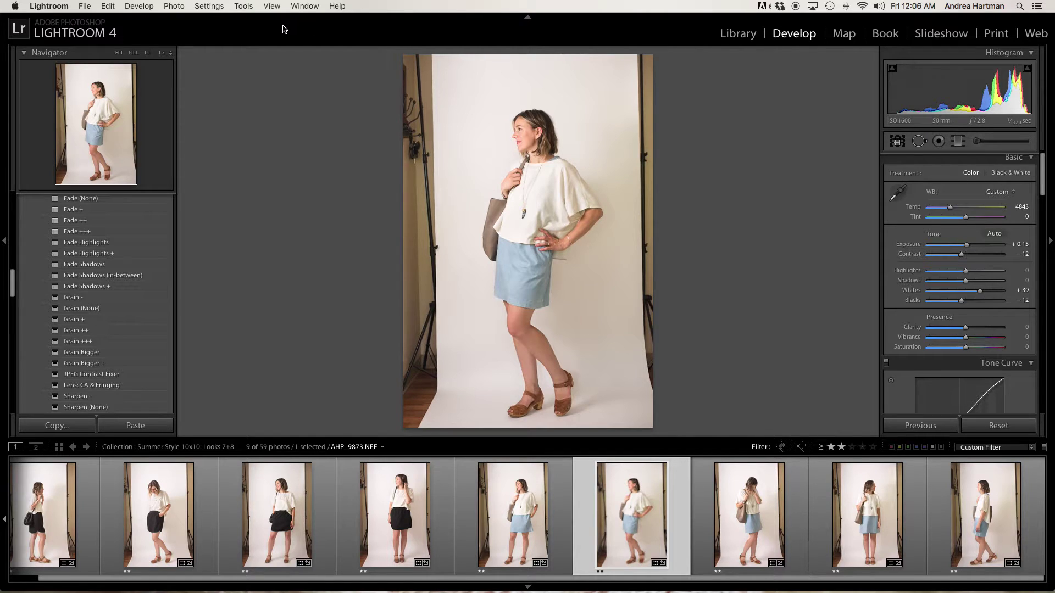
- Start an export and change the custom file name to 'Seasons and Salt Moheda Clogs'
{"action": "left_click", "coordinate": [86, 7]}
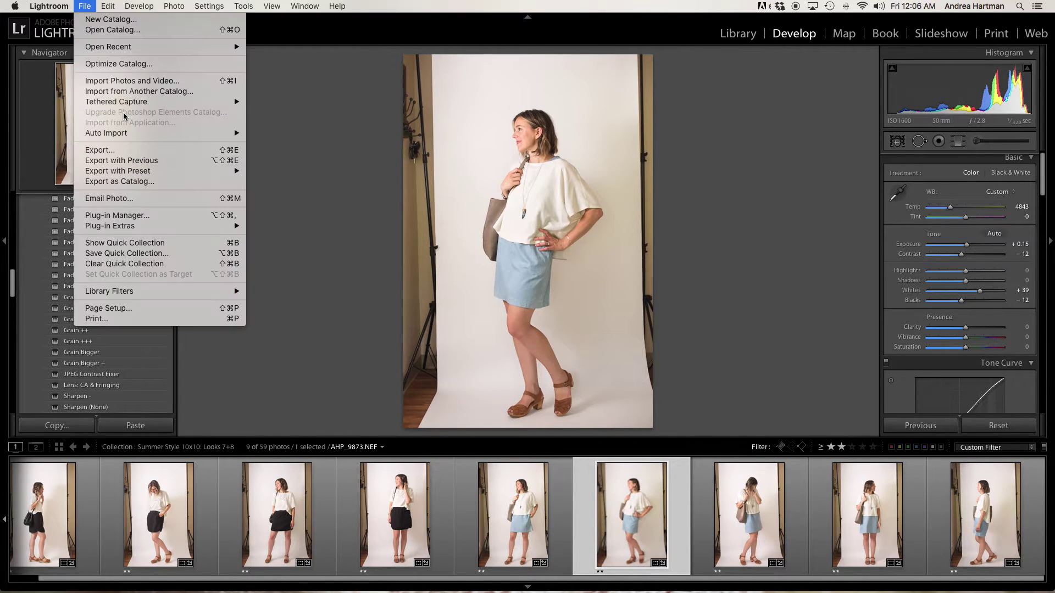
{"action": "left_click", "coordinate": [120, 151]}
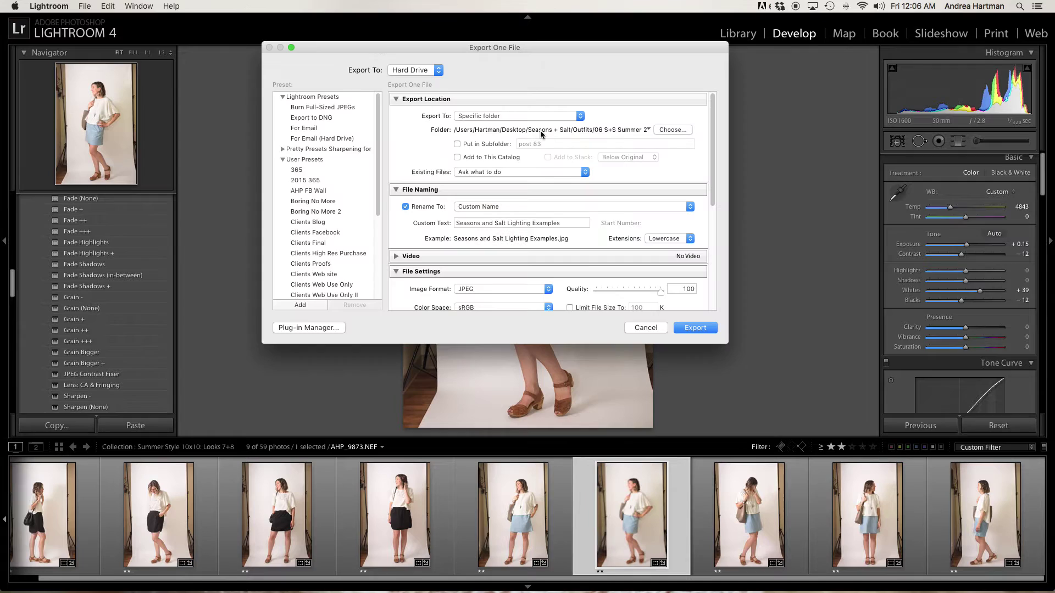
{"action": "scroll", "coordinate": [508, 136], "scroll_direction": "down", "scroll_amount": 1}
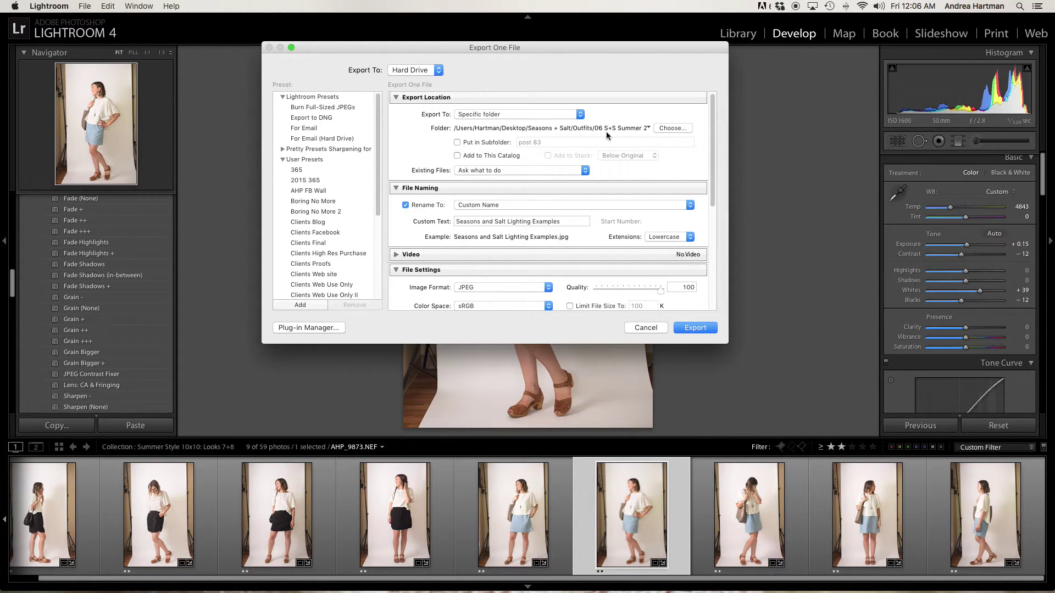
{"action": "left_click", "coordinate": [495, 225]}
{"action": "left_click", "coordinate": [499, 222]}
{"action": "triple_click", "coordinate": [514, 220]}
{"action": "left_click_drag", "start_coordinate": [507, 222], "coordinate": [628, 215]}
{"action": "key", "text": "BackSpace"}
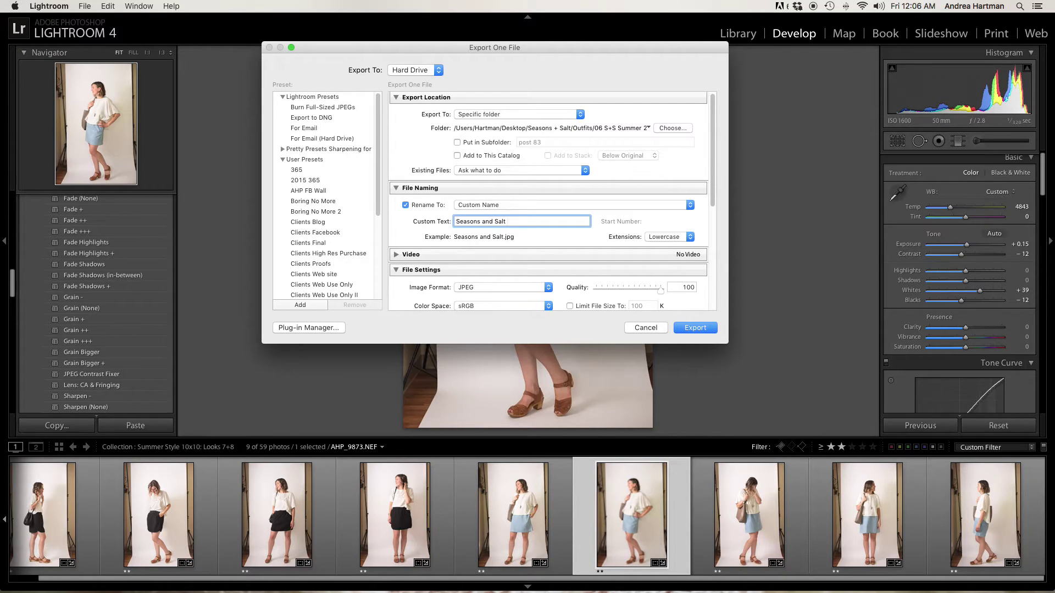
{"action": "type", "text": "Moheda Clogs"}
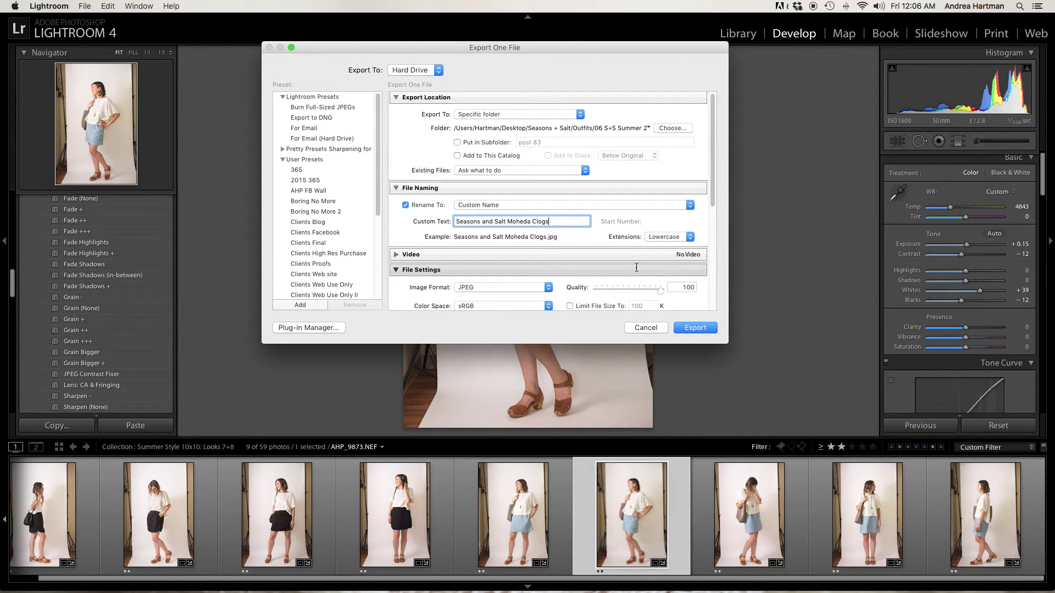
- Export as an 800 px short-edge JPEG, saving under a unique name
{"action": "scroll", "coordinate": [636, 268], "scroll_direction": "down", "scroll_amount": 5}
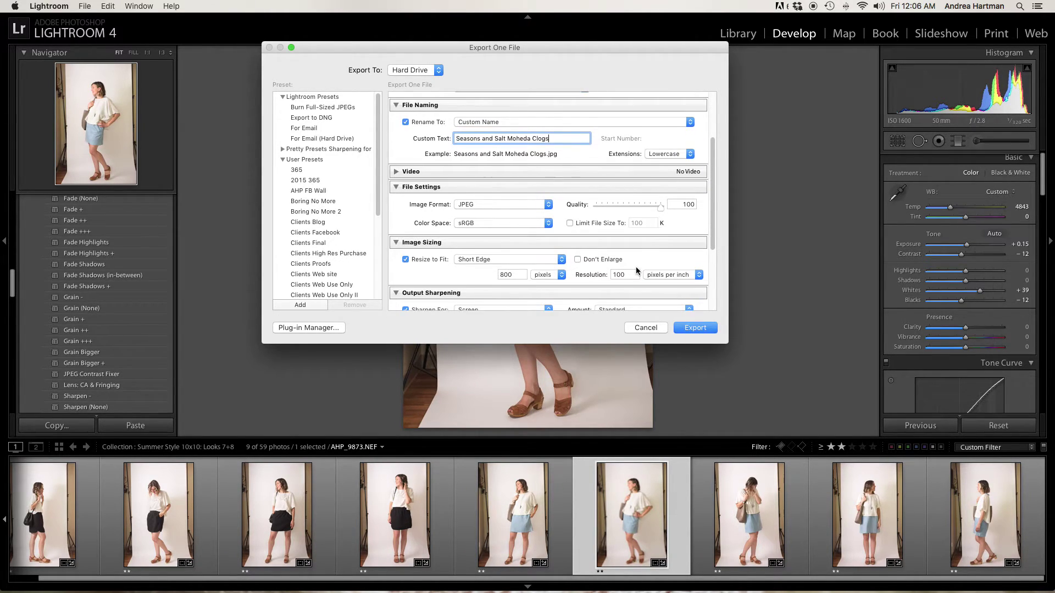
{"action": "scroll", "coordinate": [637, 269], "scroll_direction": "down", "scroll_amount": 3}
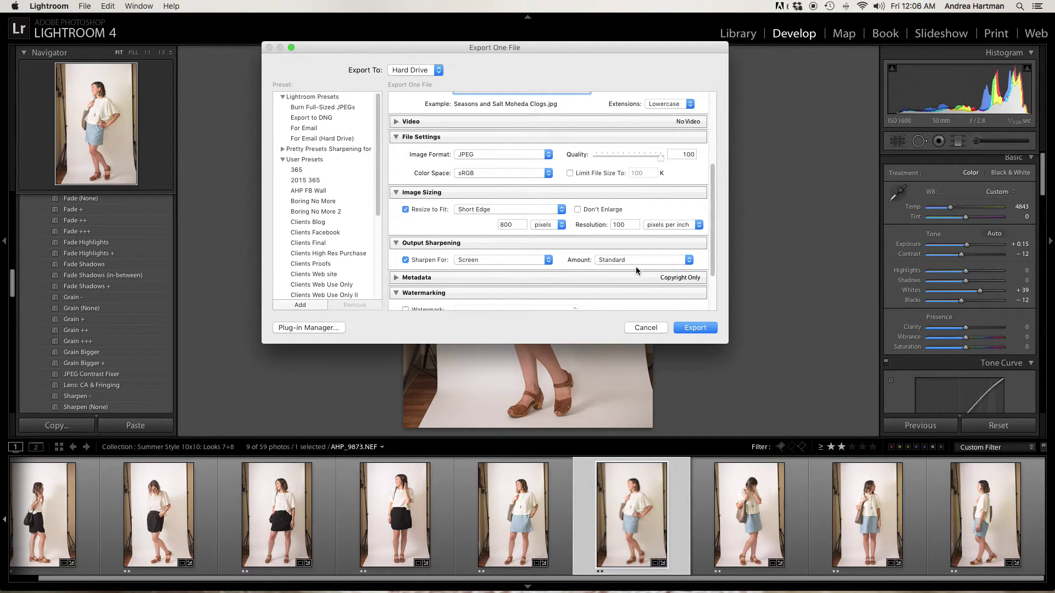
{"action": "scroll", "coordinate": [635, 266], "scroll_direction": "down", "scroll_amount": 1}
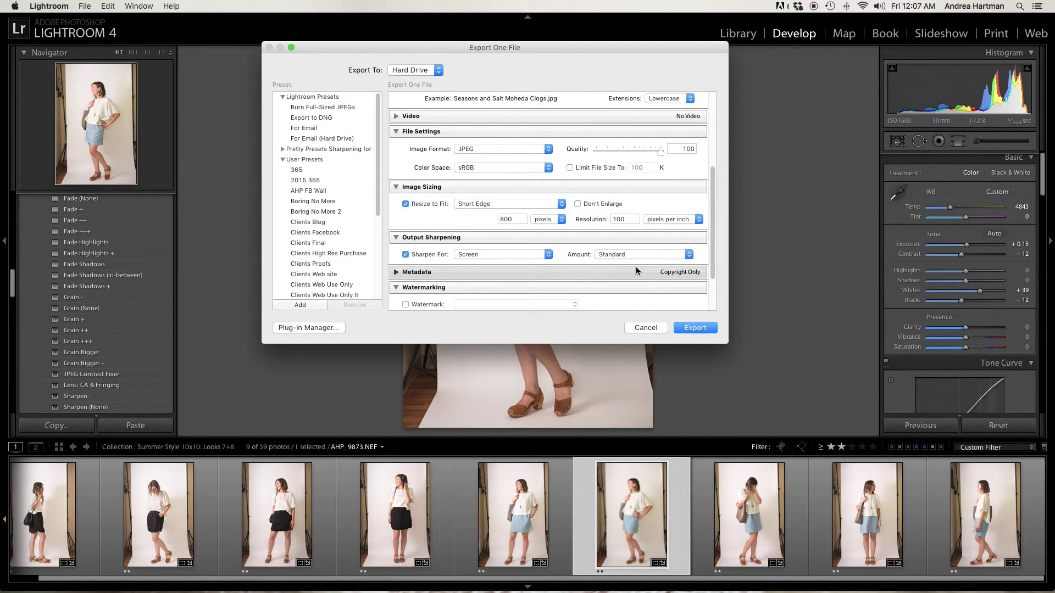
{"action": "scroll", "coordinate": [635, 266], "scroll_direction": "down", "scroll_amount": 5}
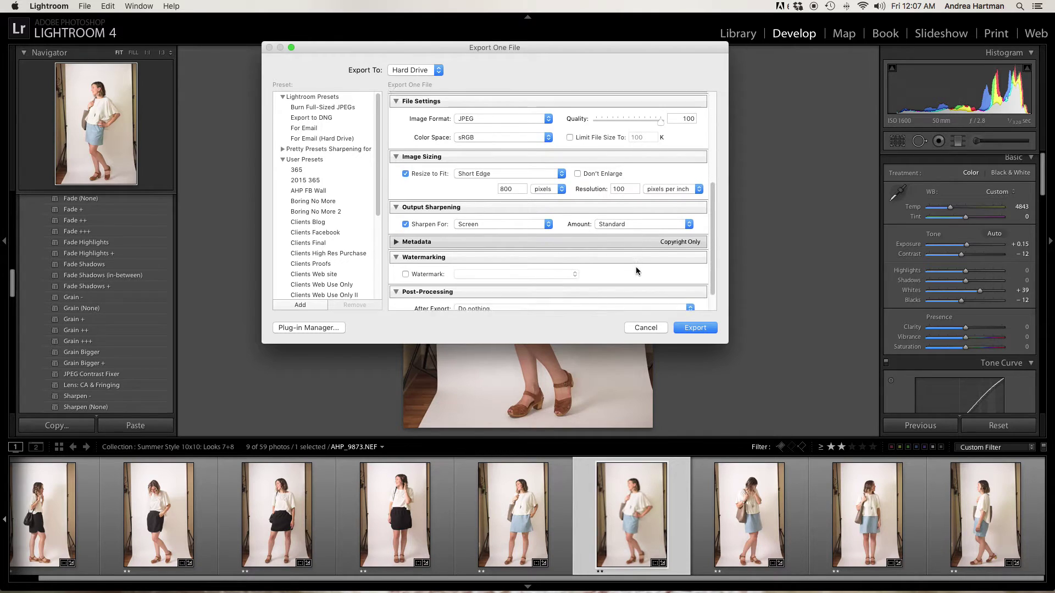
{"action": "left_click", "coordinate": [697, 328]}
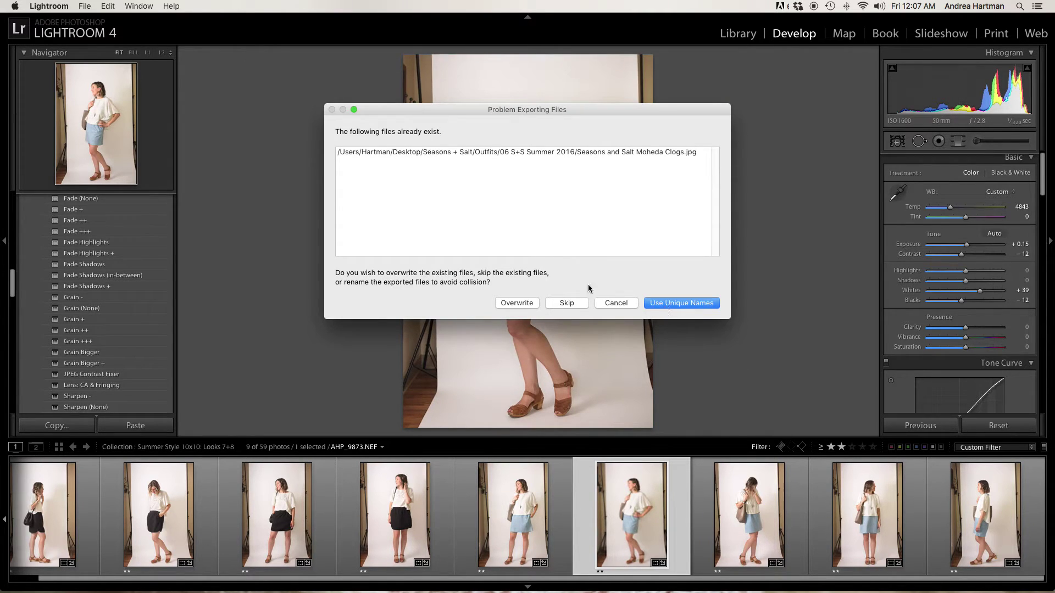
{"action": "left_click", "coordinate": [681, 303]}
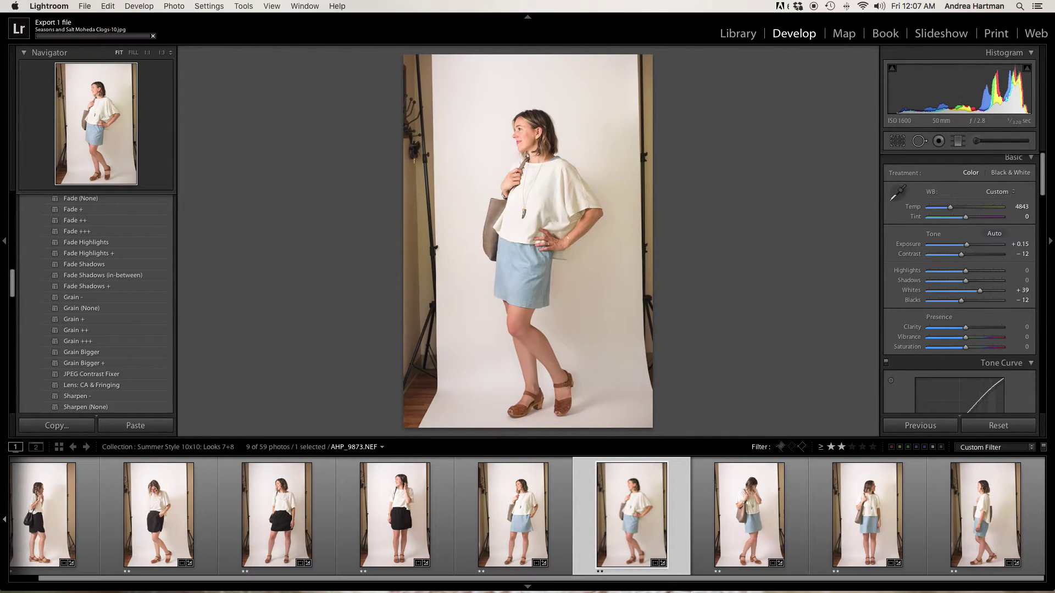
- In Photoshop Elements, open Seasons and Salt Moheda Clogs-10.jpg from 06 S+S Summer 2016
{"action": "mouse_move", "coordinate": [688, 590]}
{"action": "left_click", "coordinate": [650, 571]}
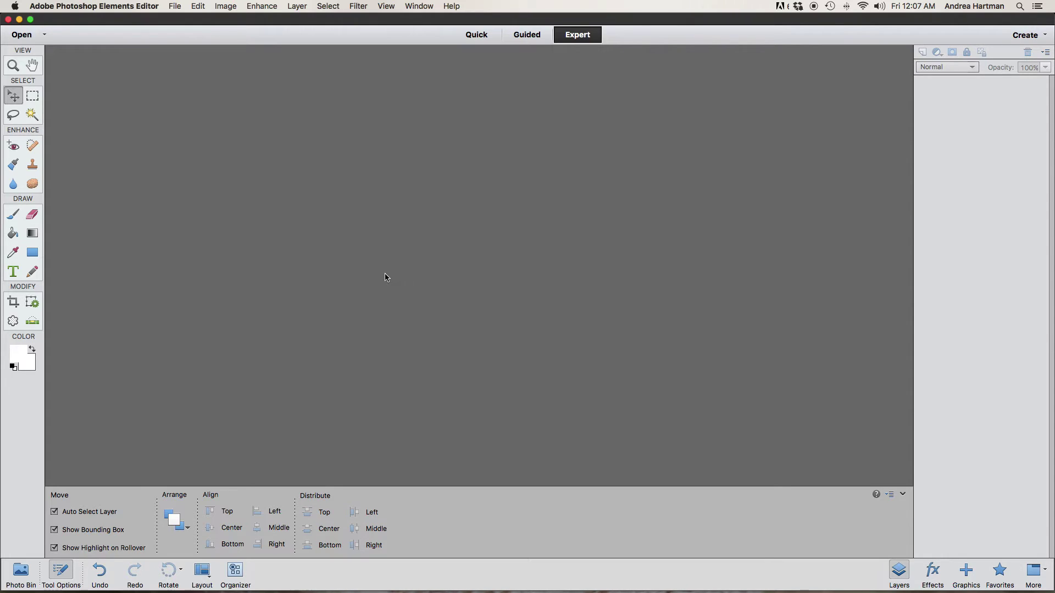
{"action": "left_click", "coordinate": [183, 6]}
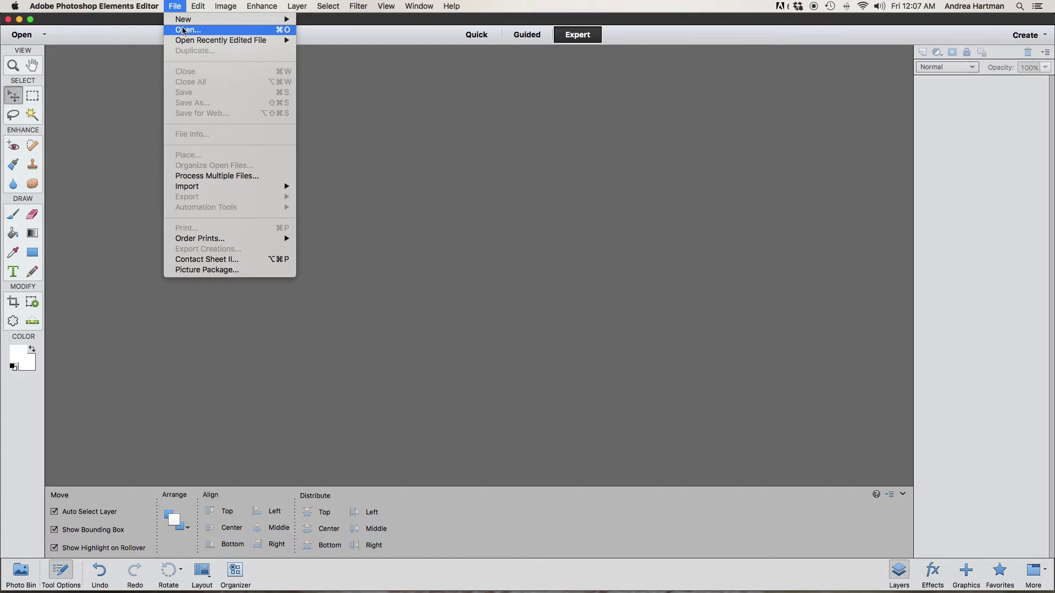
{"action": "left_click", "coordinate": [324, 86]}
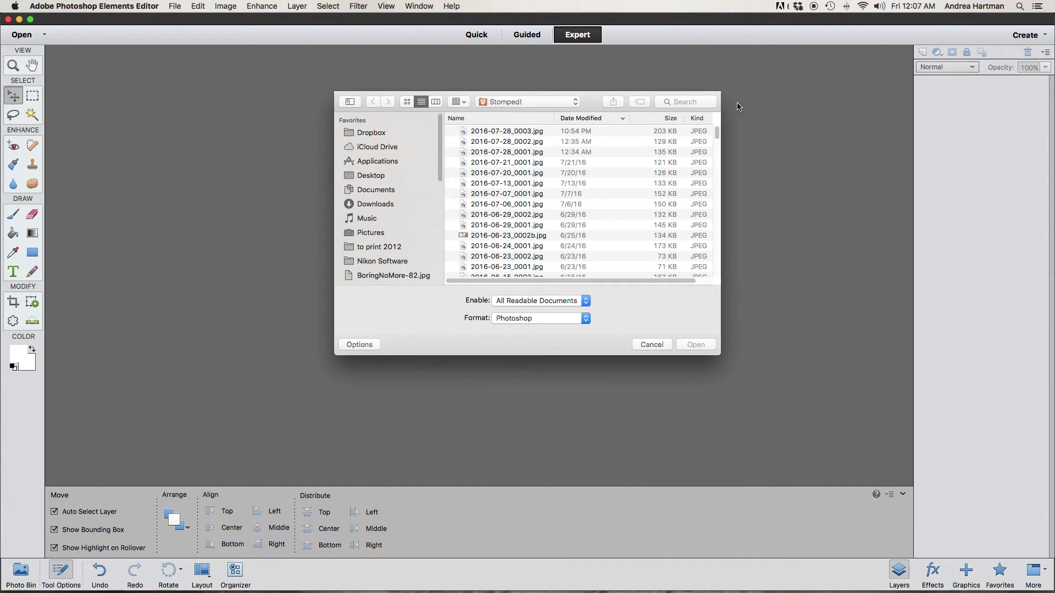
{"action": "left_click", "coordinate": [566, 103]}
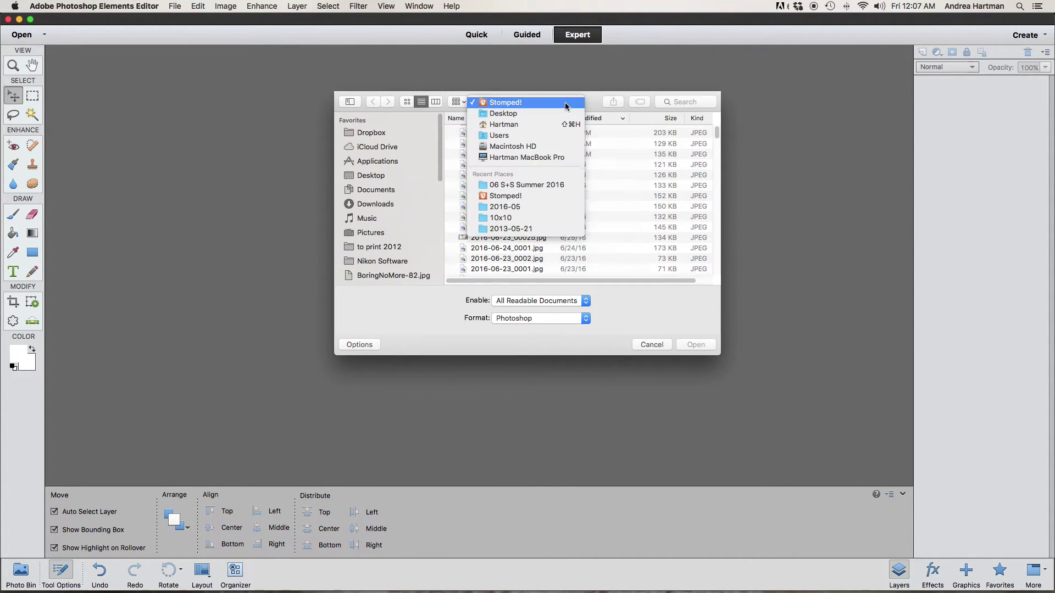
{"action": "left_click", "coordinate": [540, 185]}
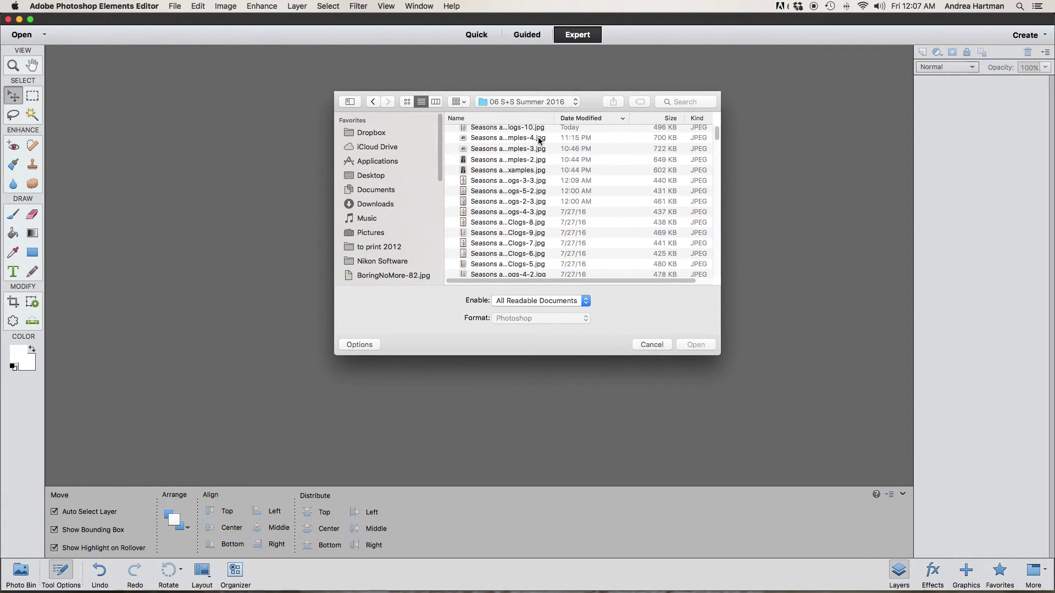
{"action": "left_click", "coordinate": [541, 131]}
{"action": "left_click", "coordinate": [689, 345]}
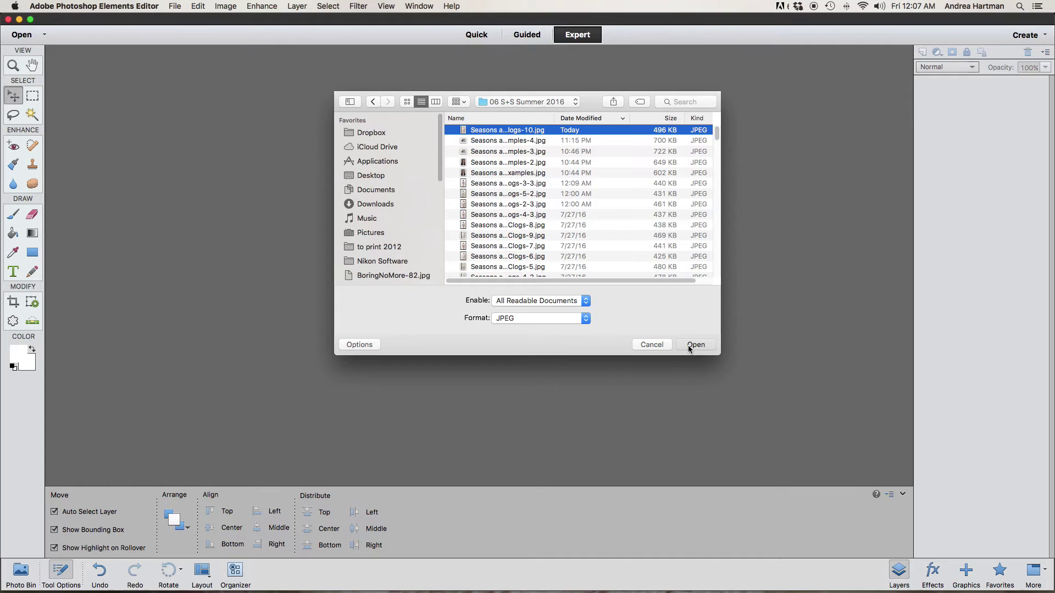
- Place a guide right of the model, then marquee and stretch that strip to hide the light stand
{"action": "left_click", "coordinate": [33, 96]}
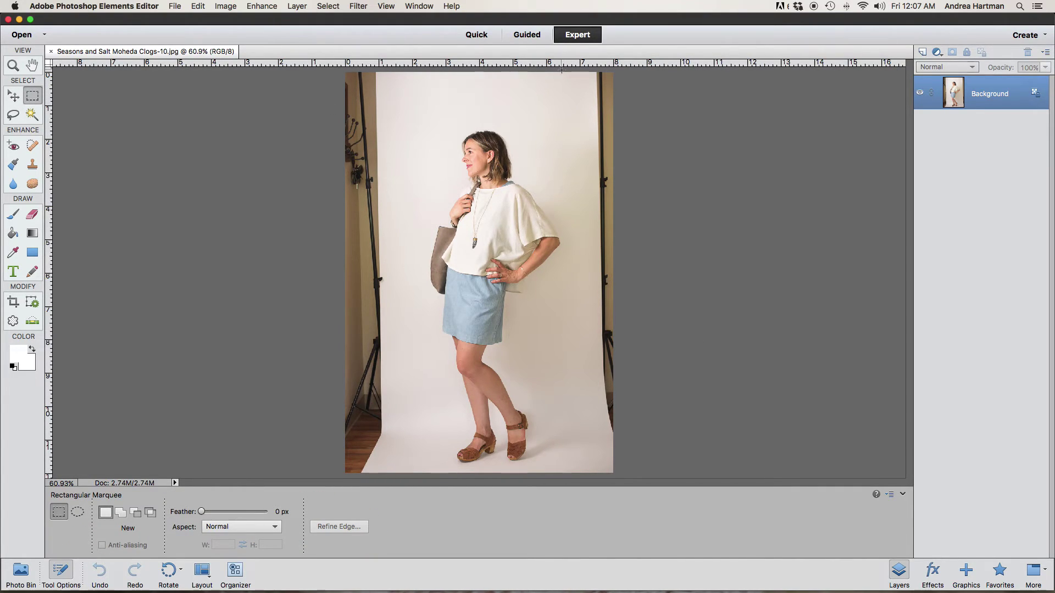
{"action": "left_click_drag", "start_coordinate": [672, 420], "coordinate": [677, 474]}
{"action": "key", "text": "super+d"}
{"action": "key", "text": "super+d"}
{"action": "left_click_drag", "start_coordinate": [50, 314], "coordinate": [566, 292]}
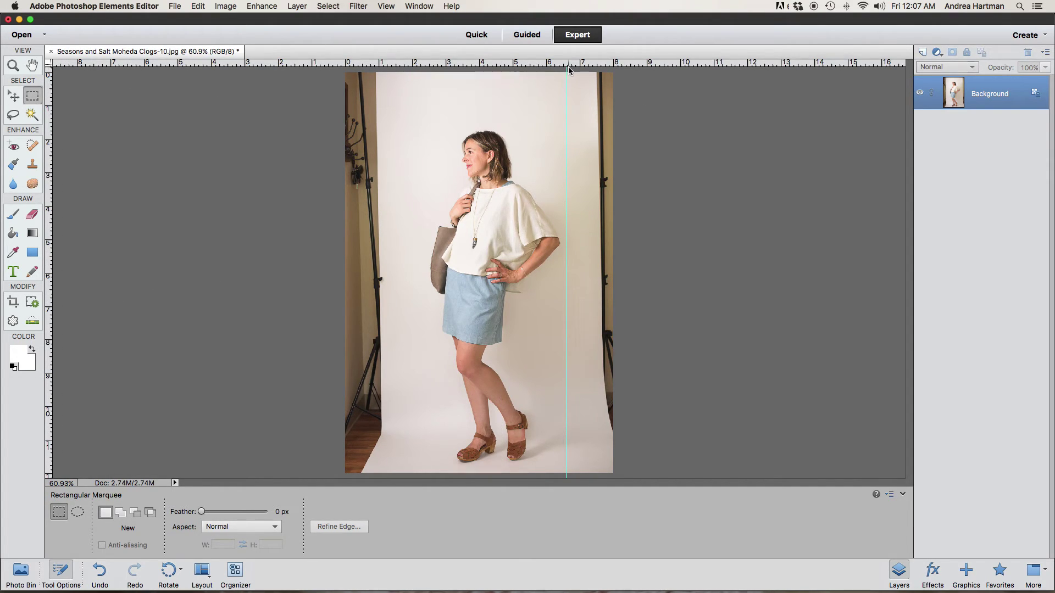
{"action": "left_click_drag", "start_coordinate": [567, 72], "coordinate": [704, 490]}
{"action": "left_click", "coordinate": [16, 94]}
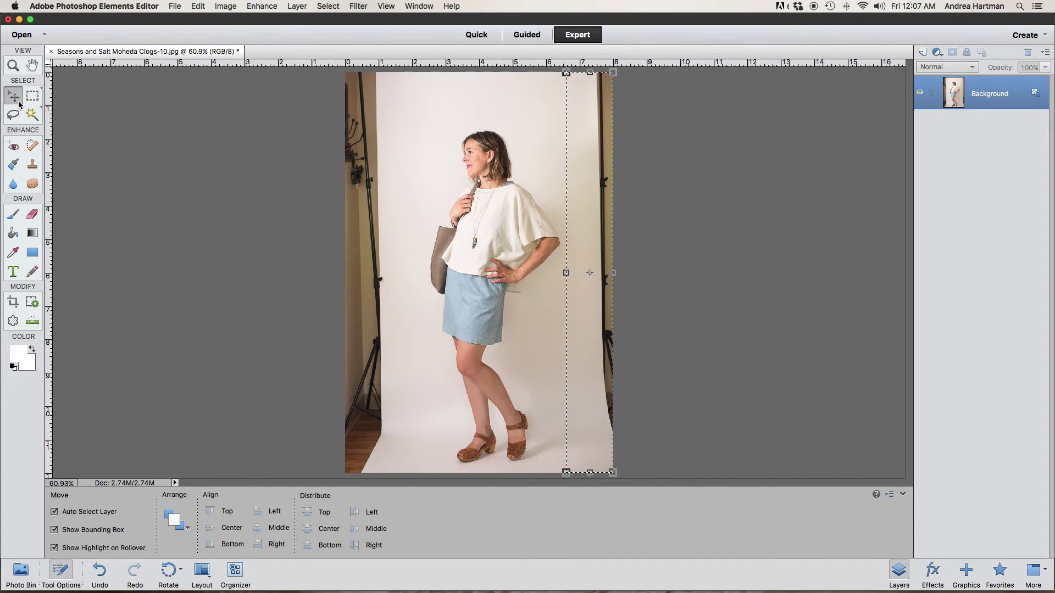
{"action": "left_click_drag", "start_coordinate": [614, 279], "coordinate": [644, 272]}
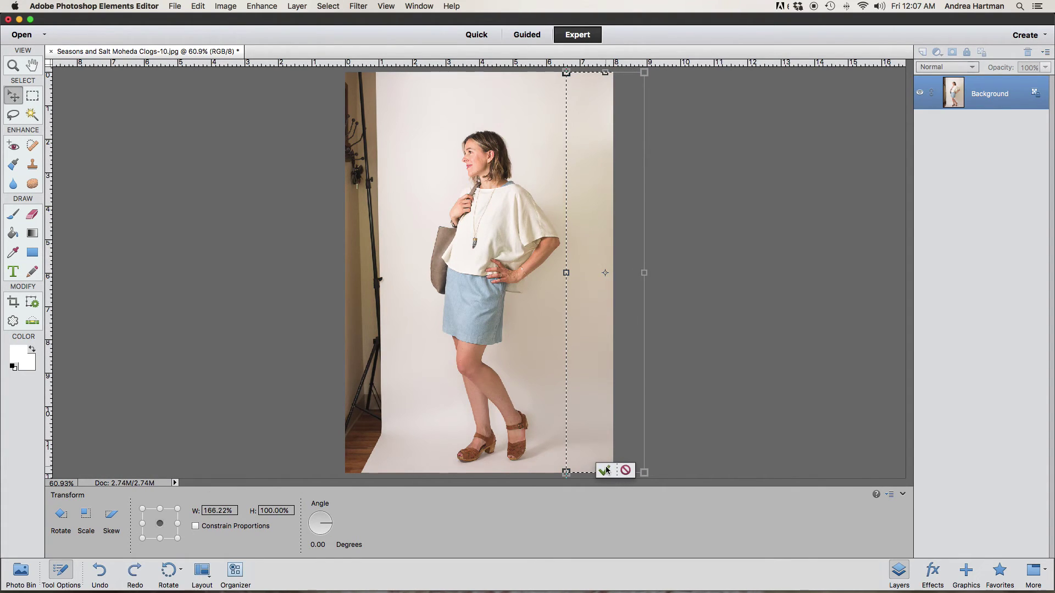
{"action": "left_click", "coordinate": [604, 472]}
{"action": "key", "text": "super+d"}
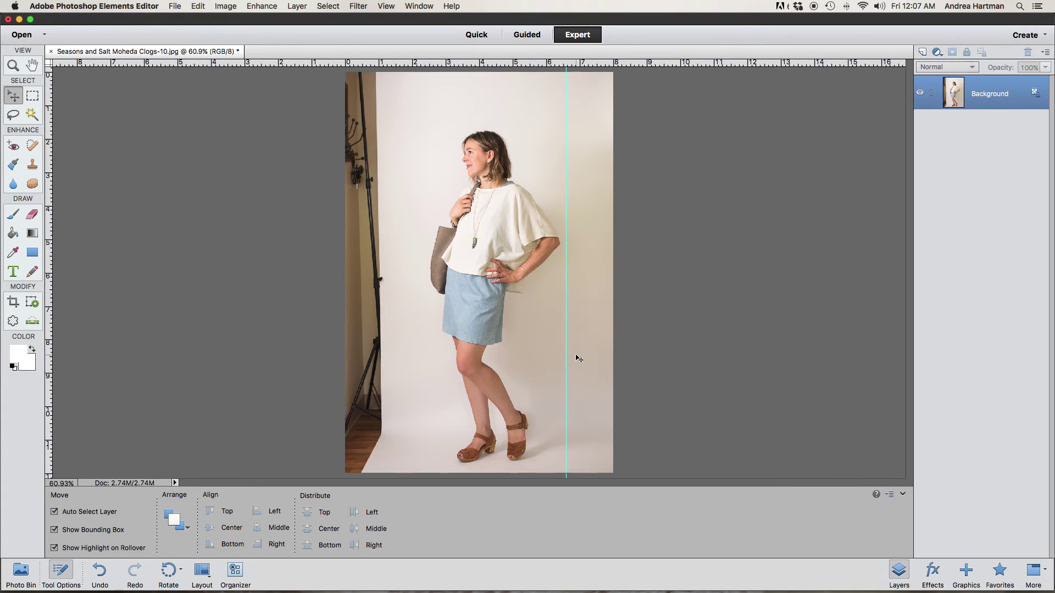
- Move the guide left of the model, stretch the left strip outward, then remove the guide
{"action": "mouse_move", "coordinate": [442, 369]}
{"action": "left_mouse_down"}
{"action": "mouse_move", "coordinate": [412, 368]}
{"action": "mouse_move", "coordinate": [423, 367]}
{"action": "left_mouse_up"}
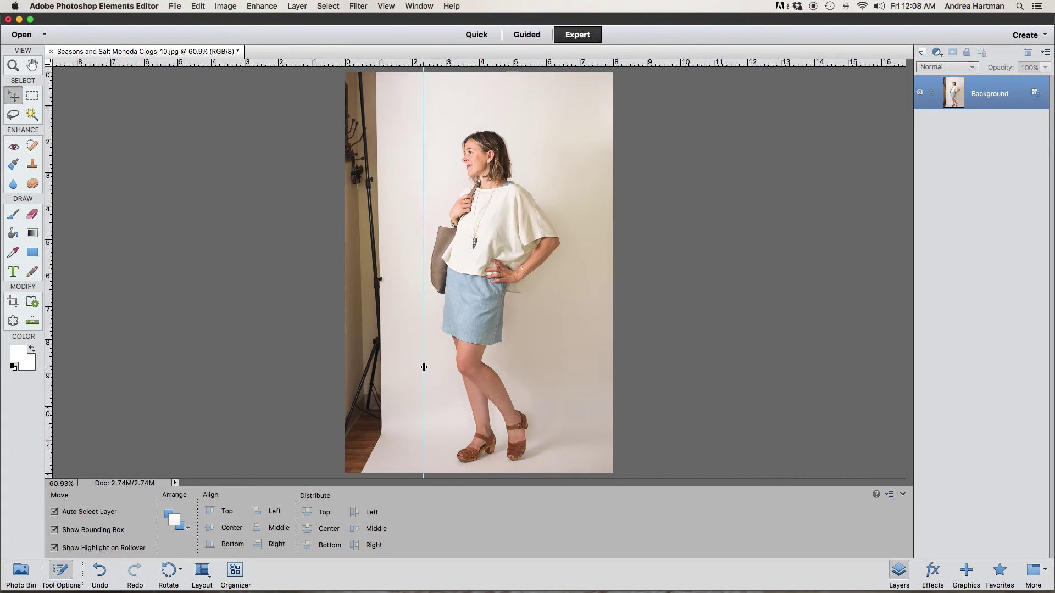
{"action": "key", "text": "m"}
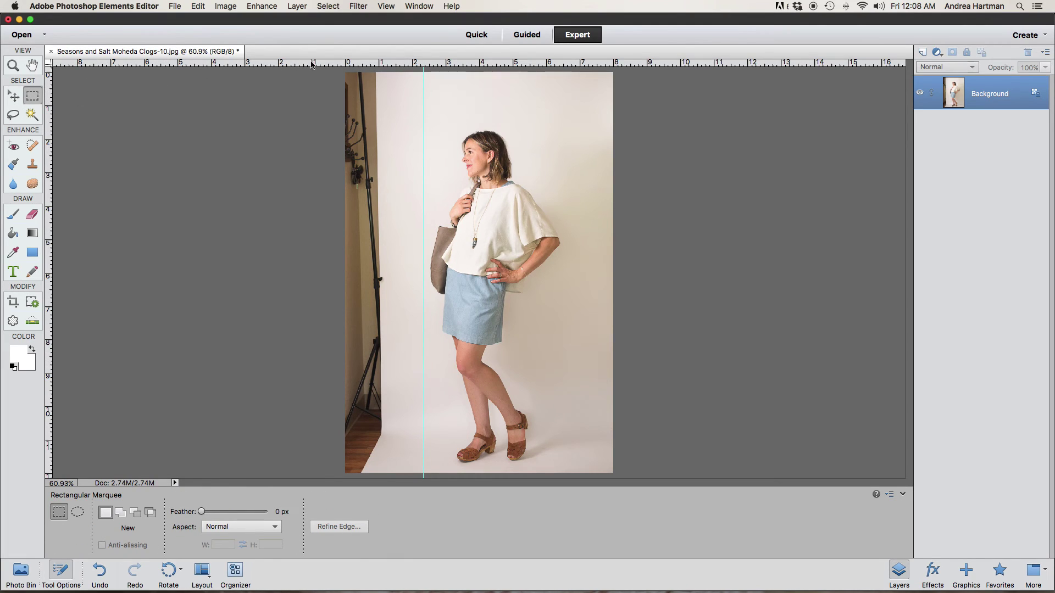
{"action": "left_click_drag", "start_coordinate": [422, 262], "coordinate": [425, 482]}
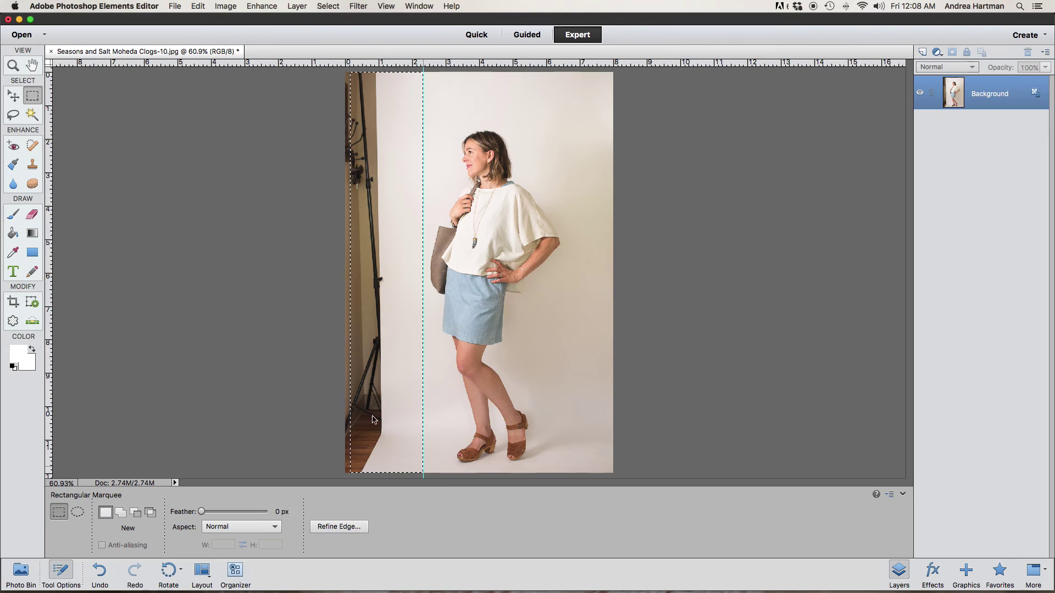
{"action": "left_click", "coordinate": [14, 96]}
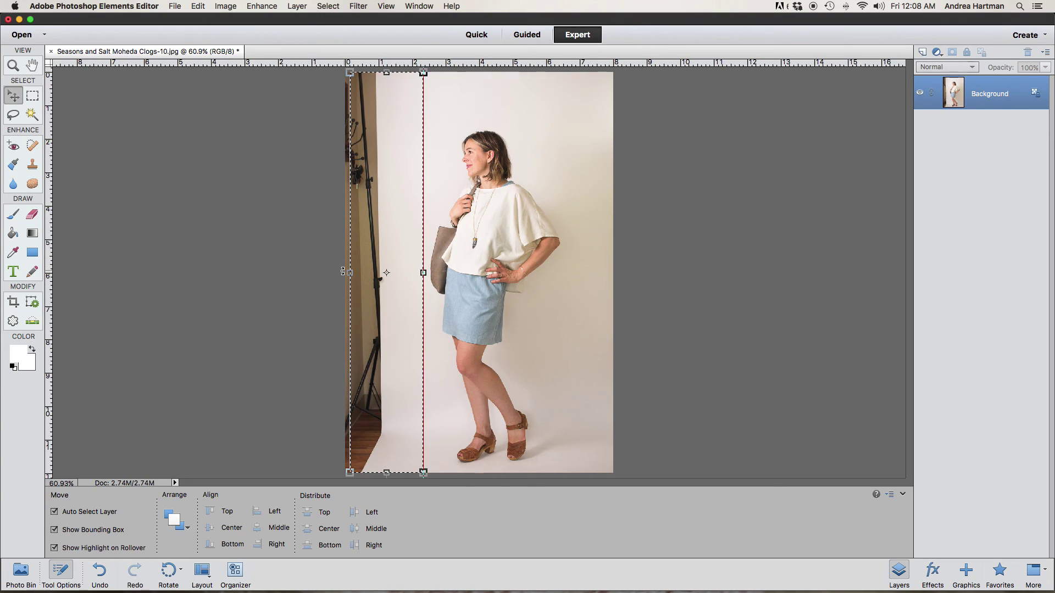
{"action": "left_click_drag", "start_coordinate": [342, 272], "coordinate": [266, 272]}
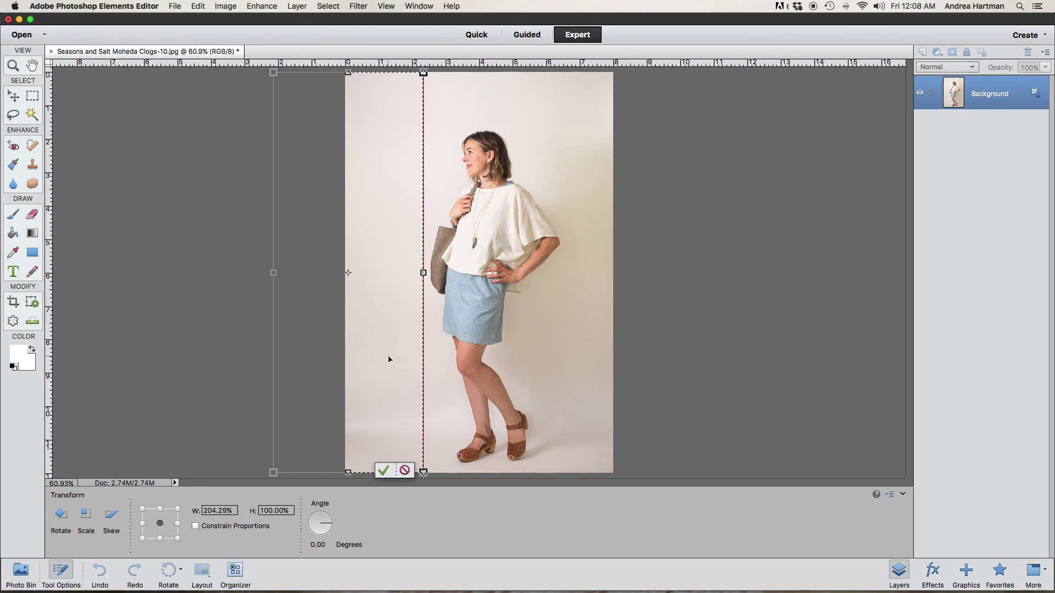
{"action": "left_click", "coordinate": [384, 470]}
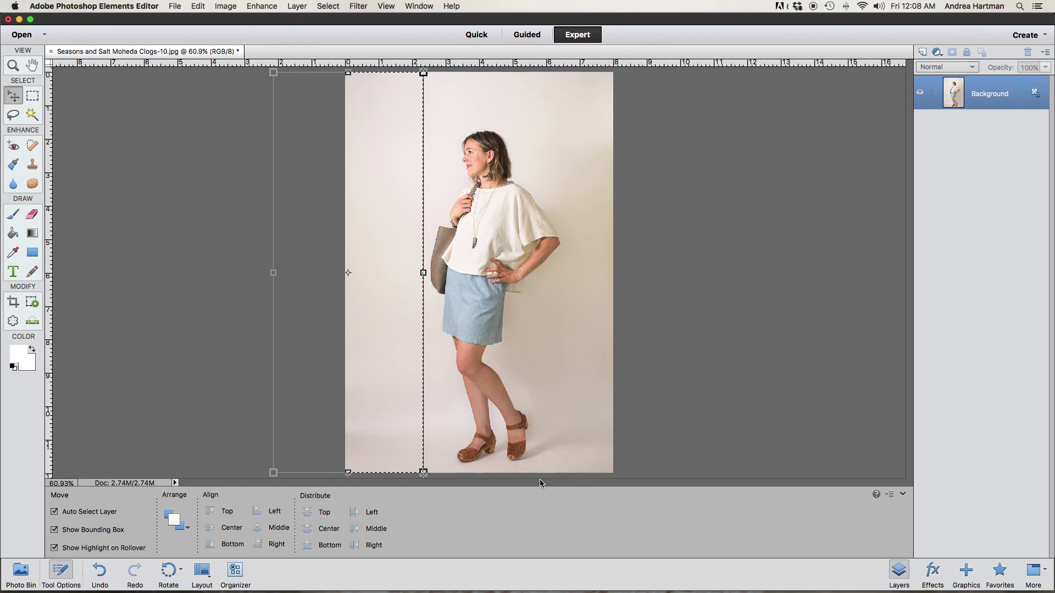
{"action": "key", "text": "super+d"}
{"action": "left_click_drag", "start_coordinate": [423, 364], "coordinate": [293, 363]}
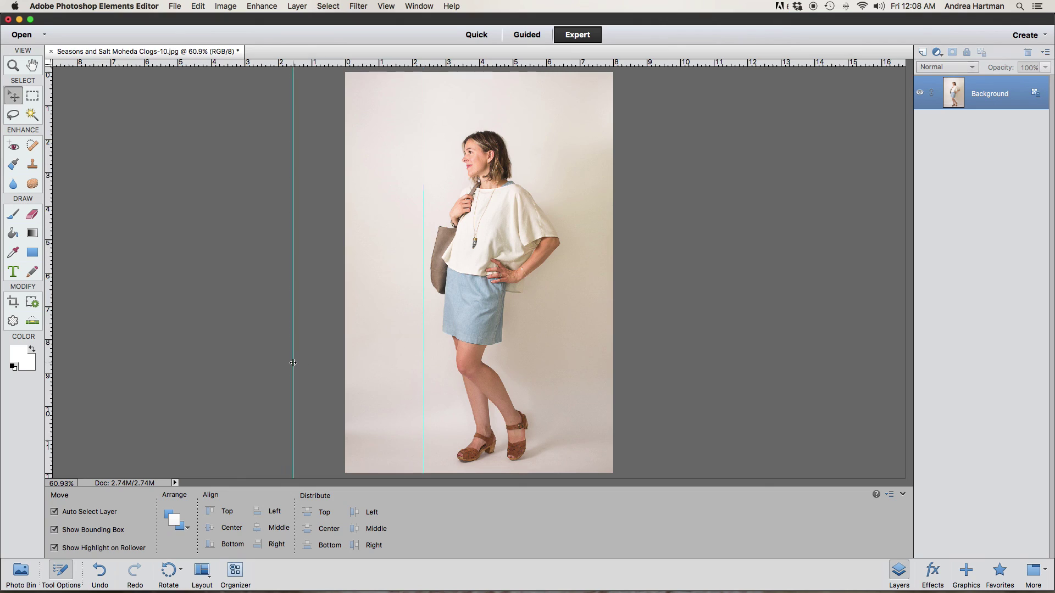